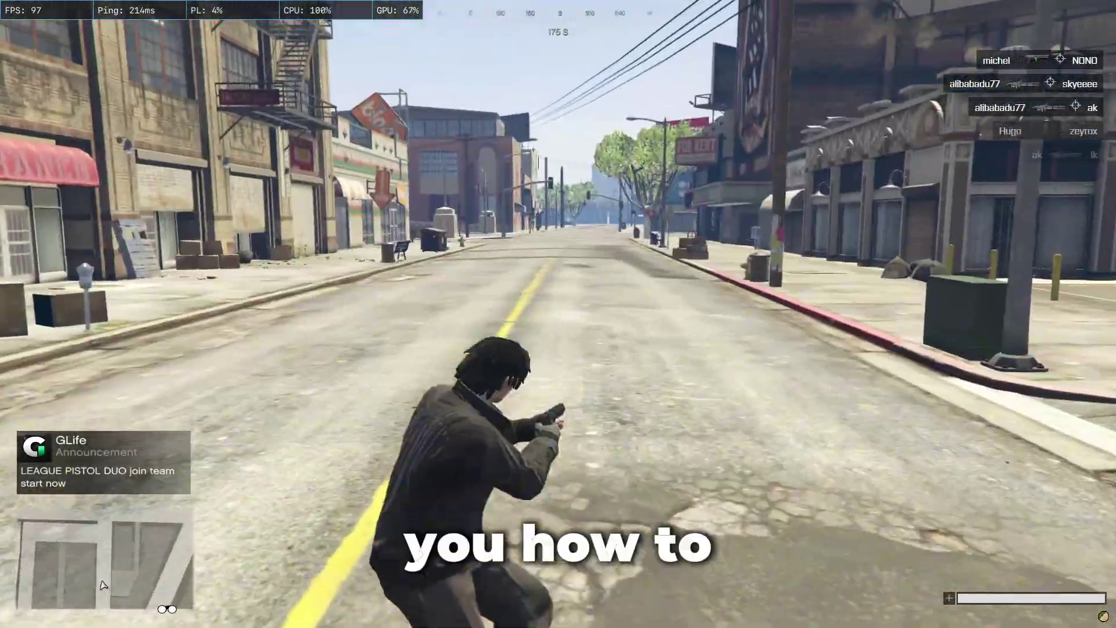
# - Sprint the FiveM character down the street
pyautogui.press('Tab')
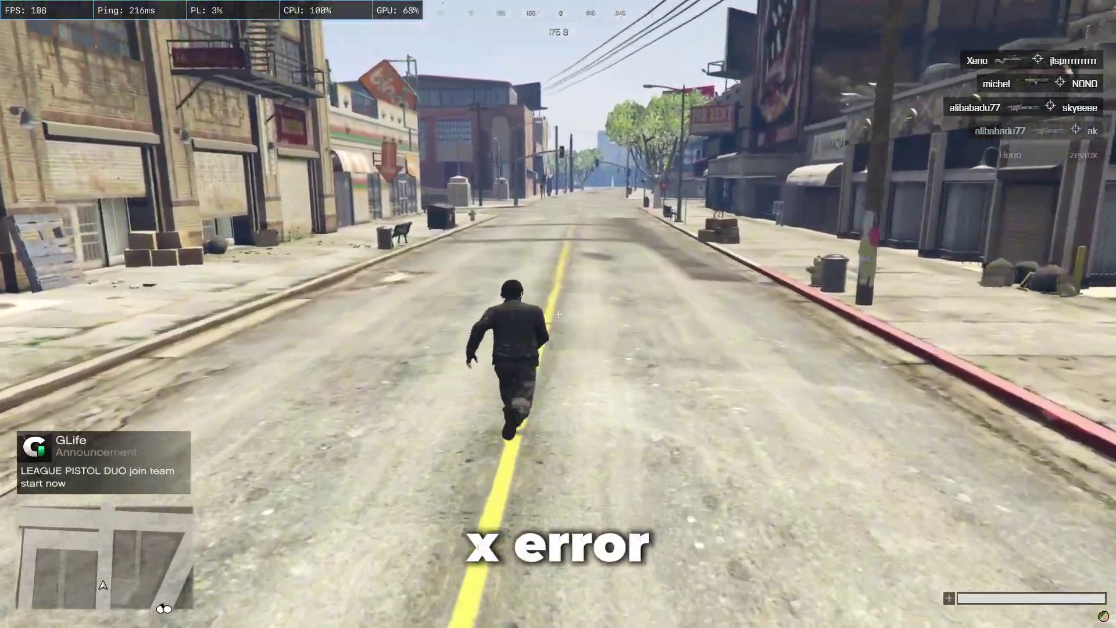
pyautogui.press('Tab')
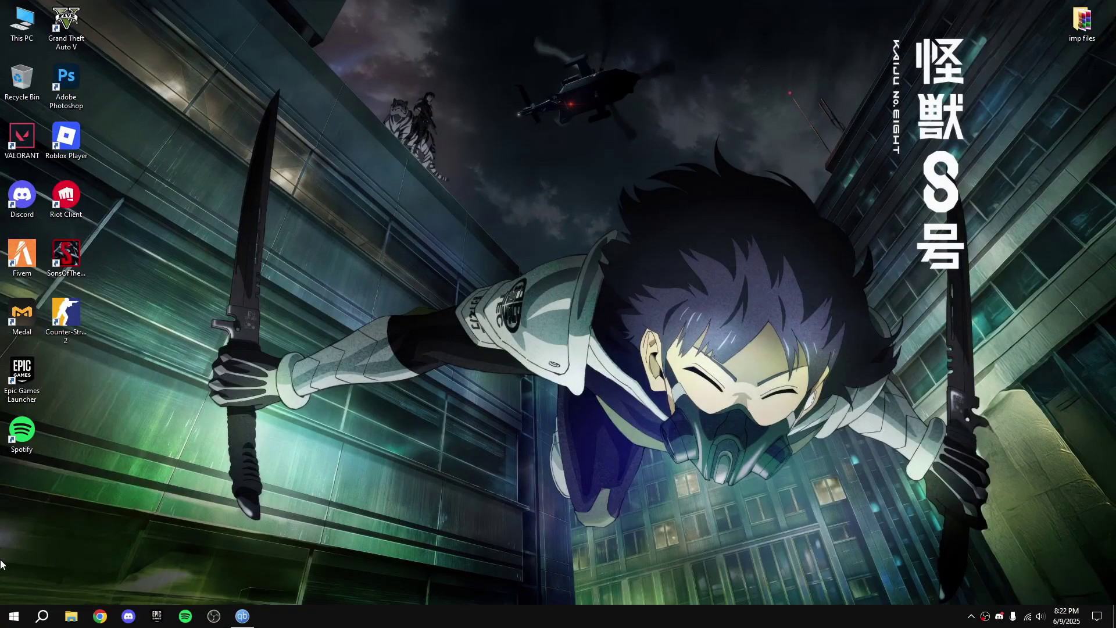
# - Start a Windows Update check in Settings > Update & Security, then close Settings
pyautogui.click(14, 617)
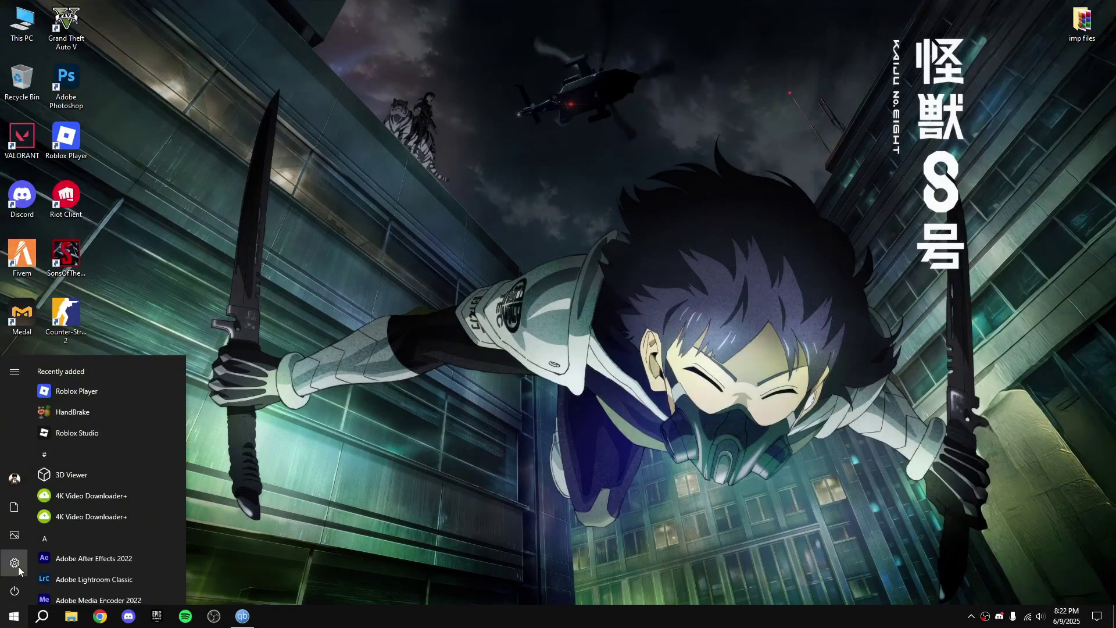
pyautogui.click(18, 566)
pyautogui.click(549, 335)
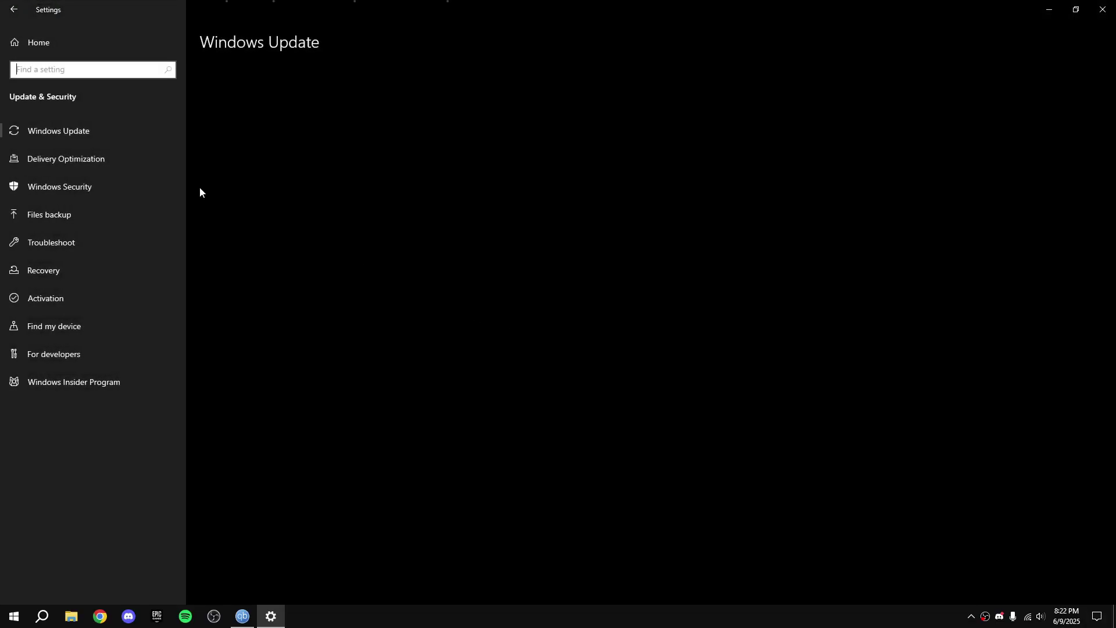
pyautogui.click(240, 147)
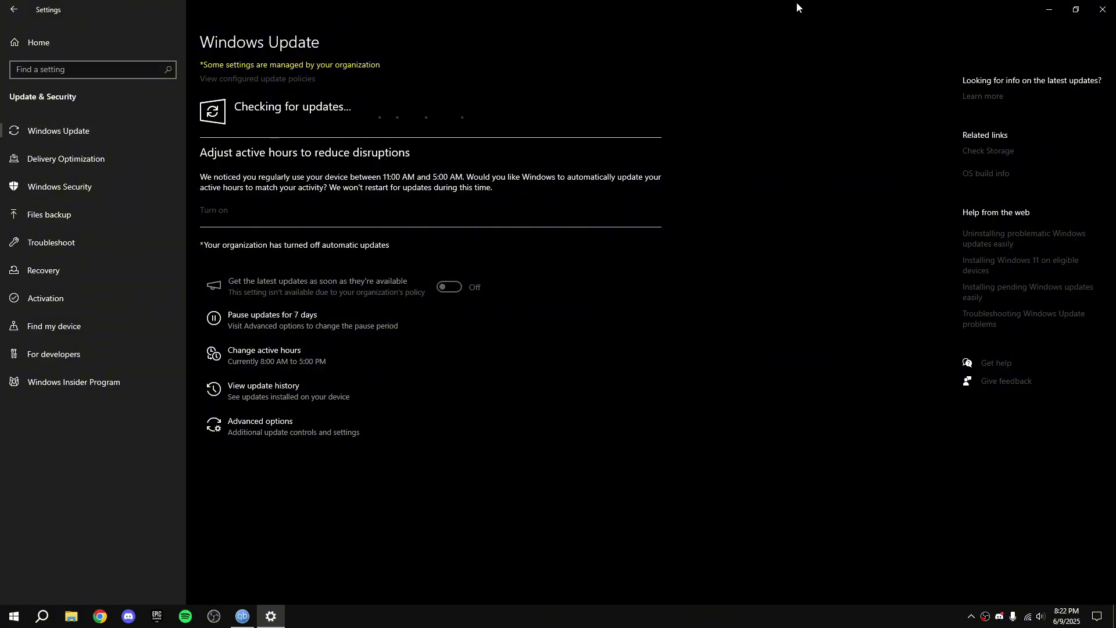
pyautogui.click(1103, 9)
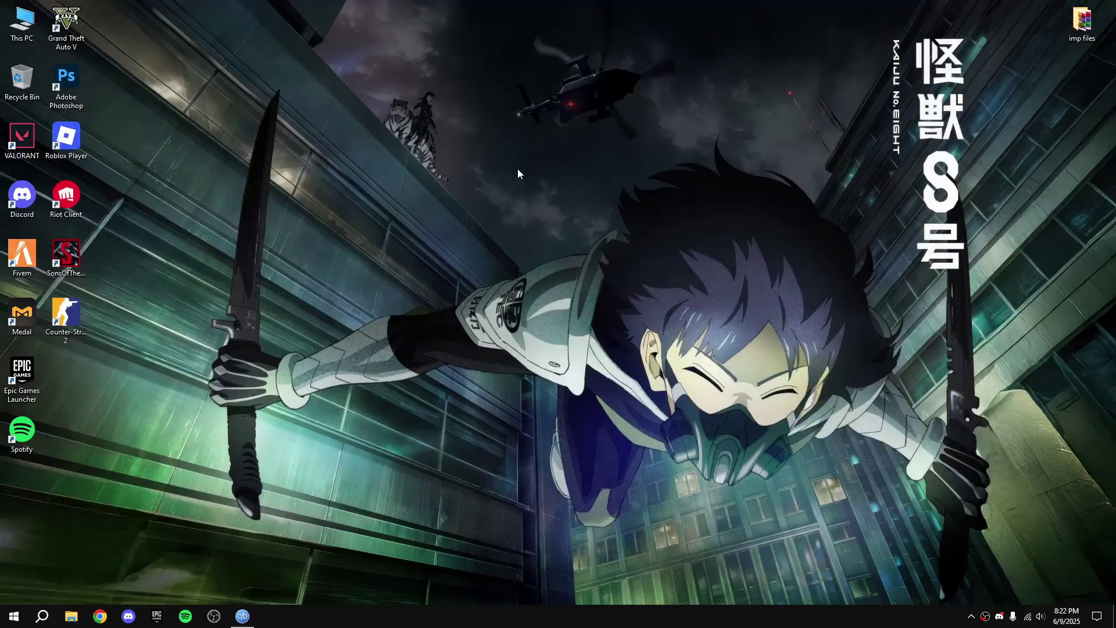
# - For the Fivem shortcut, disable fullscreen optimizations and set high-DPI scaling override to Application
pyautogui.rightClick(28, 270)
pyautogui.click(89, 531)
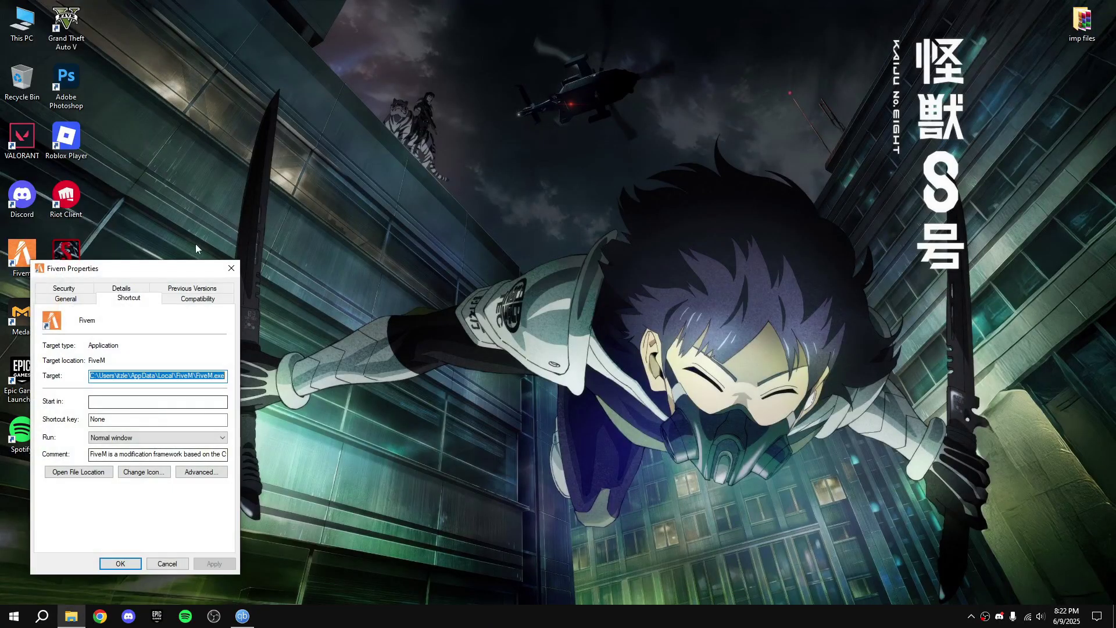
pyautogui.moveTo(196, 268); pyautogui.dragTo(378, 183)
pyautogui.click(379, 213)
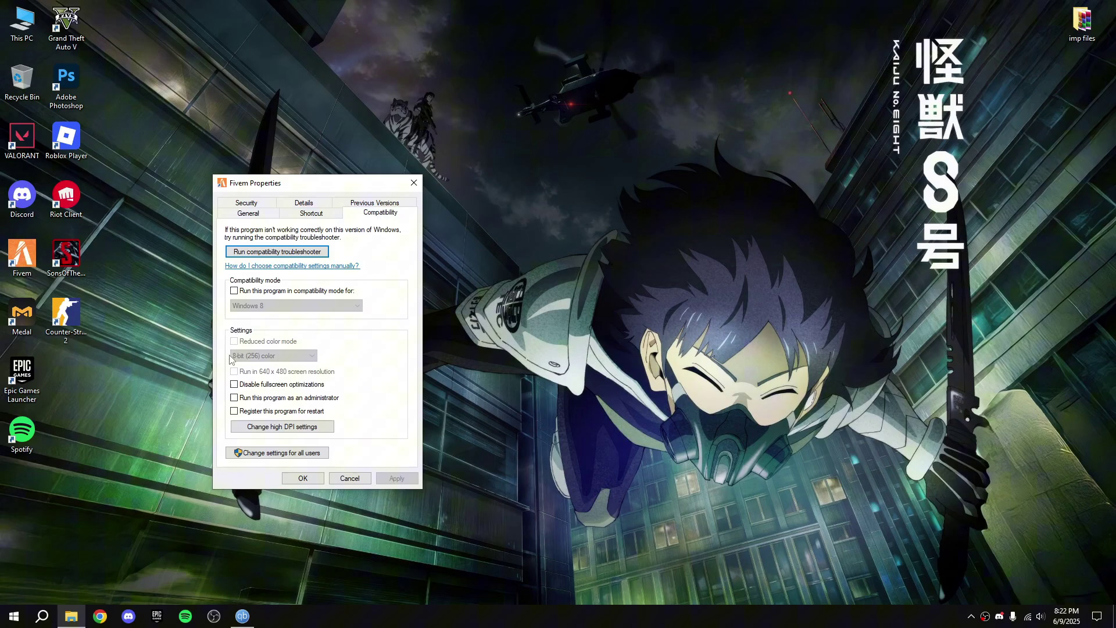
pyautogui.click(245, 387)
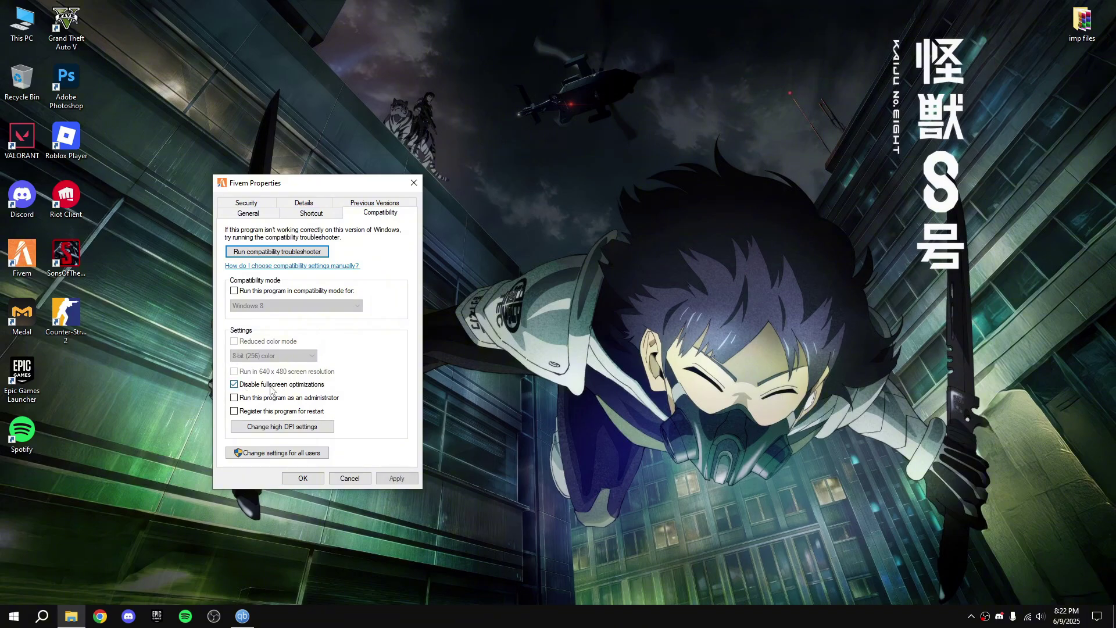
pyautogui.click(245, 425)
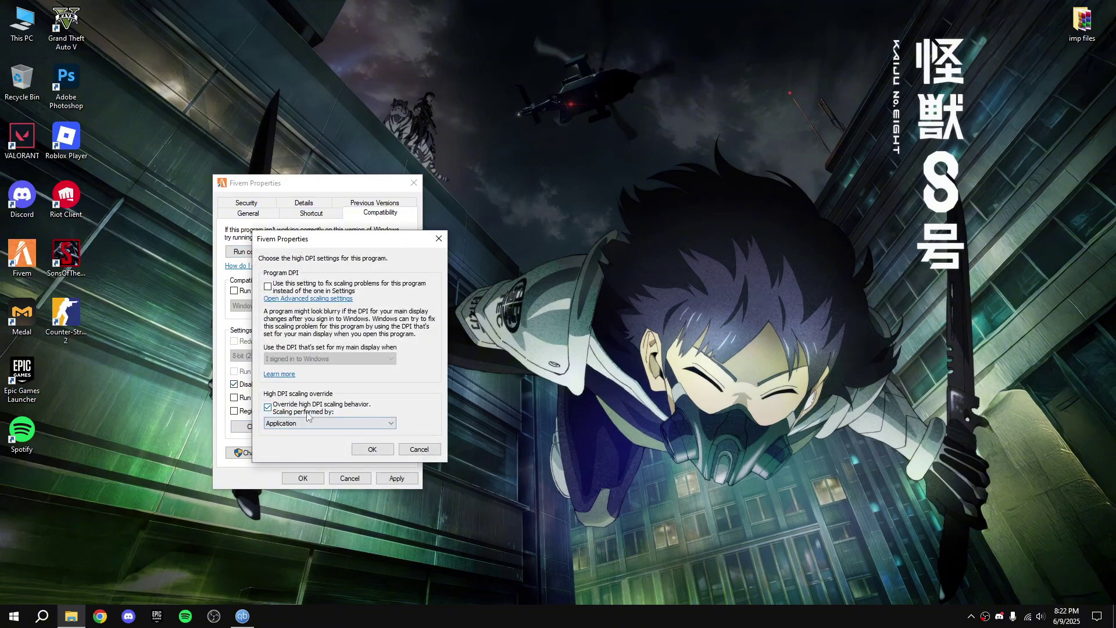
pyautogui.click(372, 449)
pyautogui.click(397, 477)
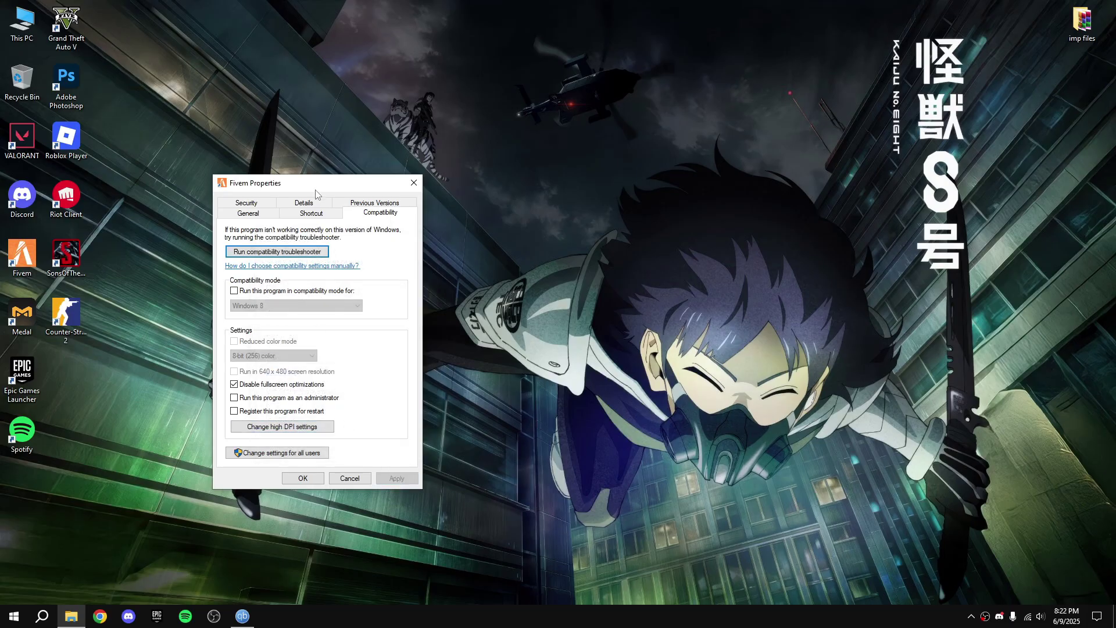
pyautogui.moveTo(316, 190); pyautogui.dragTo(247, 154)
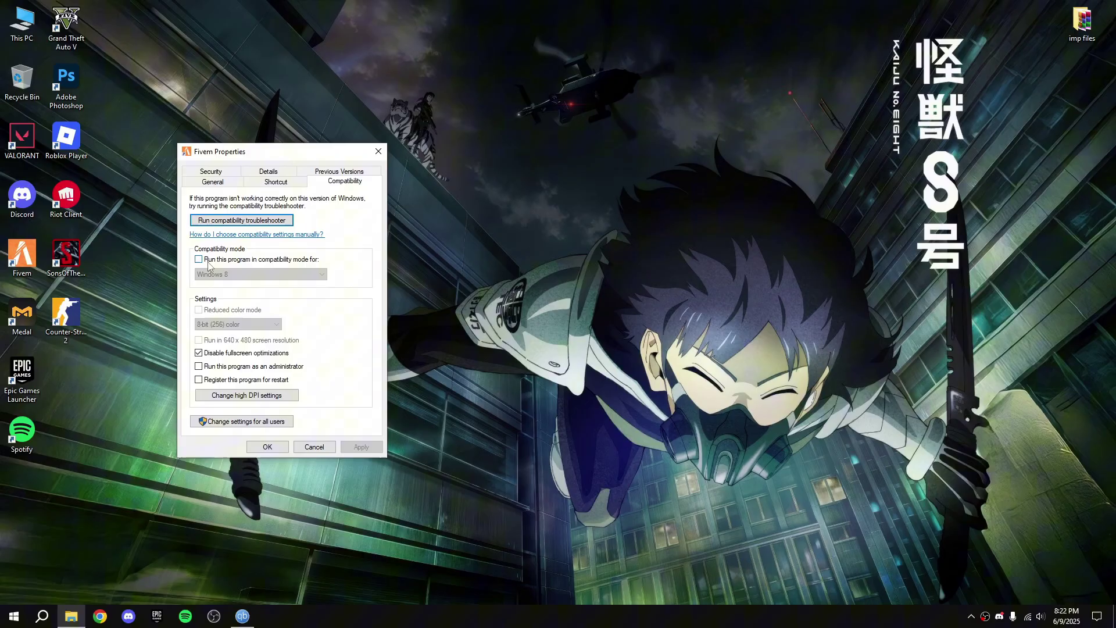
# - Try compatibility mode with Windows 8 in the version list, then turn it back off
pyautogui.click(281, 262)
pyautogui.click(267, 274)
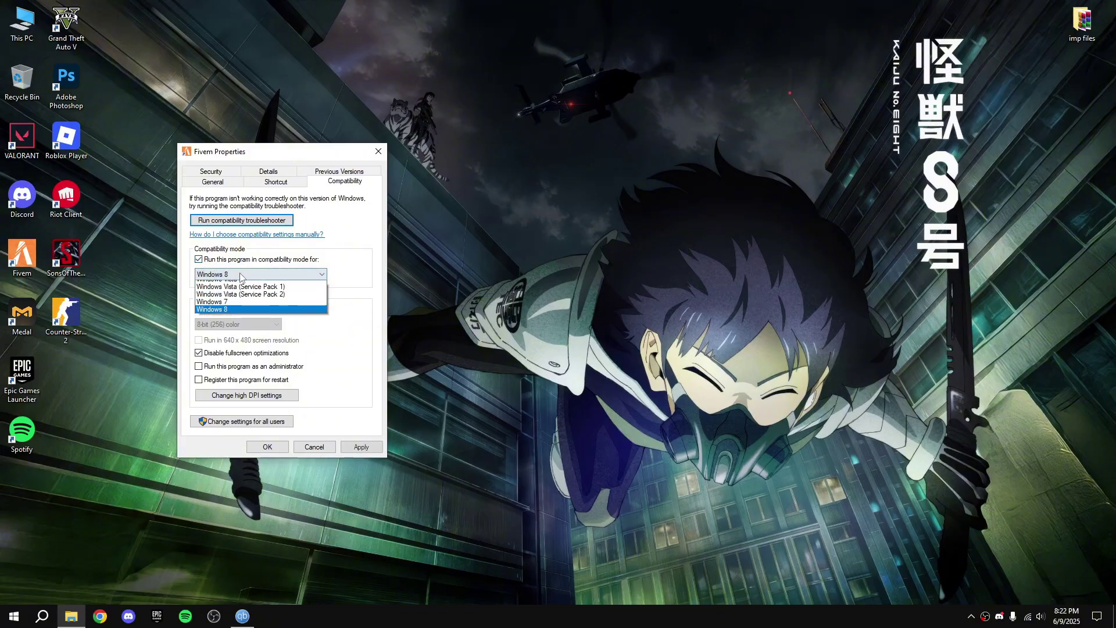
pyautogui.click(233, 315)
pyautogui.click(238, 274)
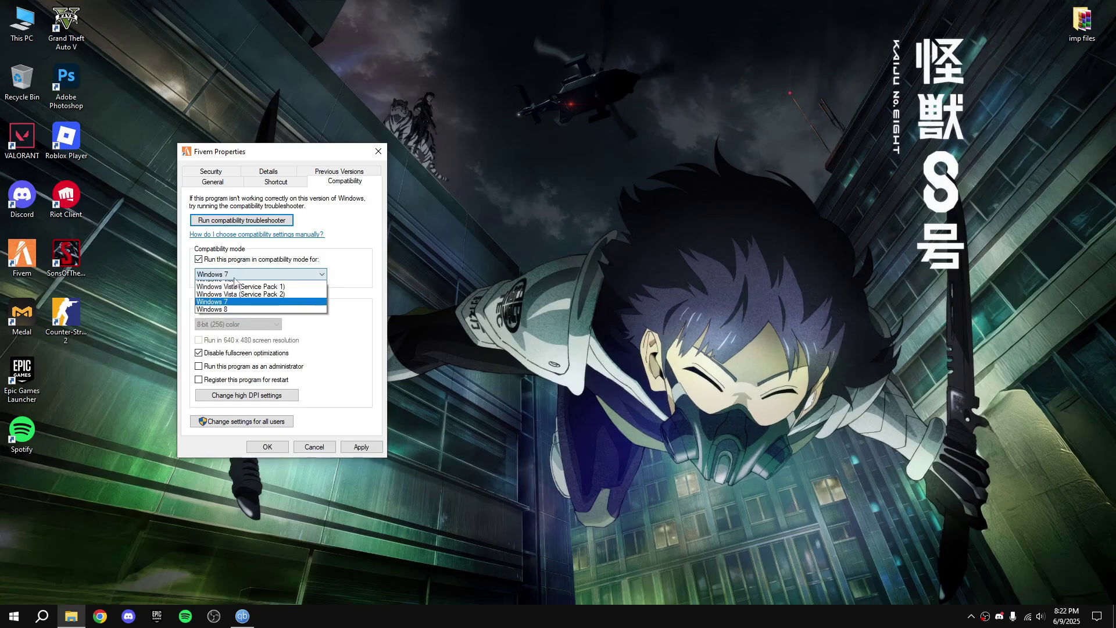
pyautogui.click(229, 313)
pyautogui.click(244, 274)
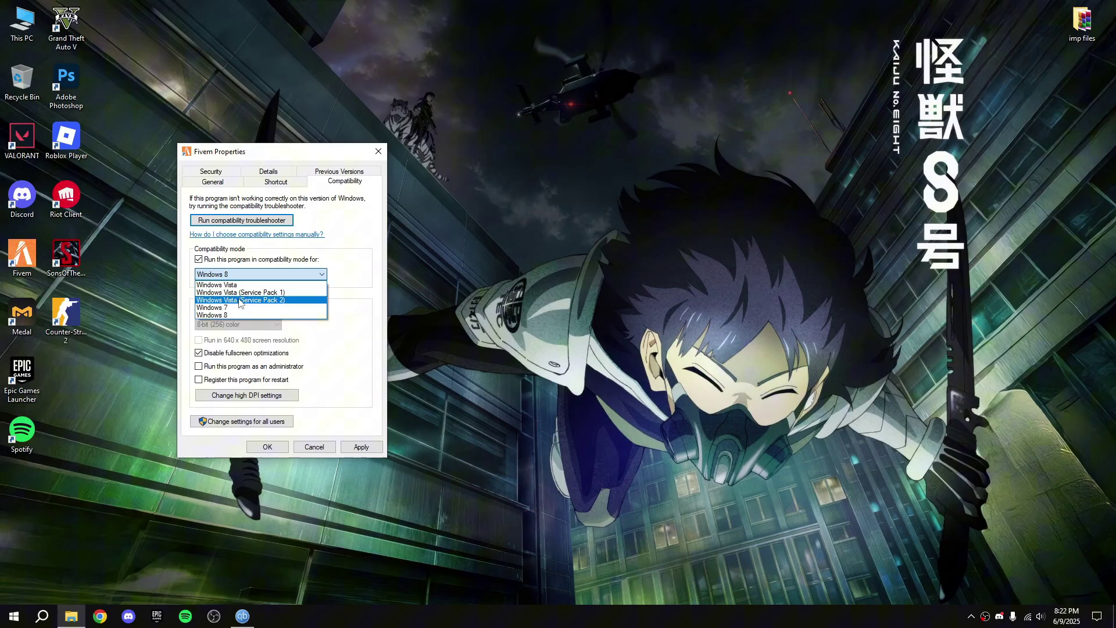
pyautogui.click(226, 315)
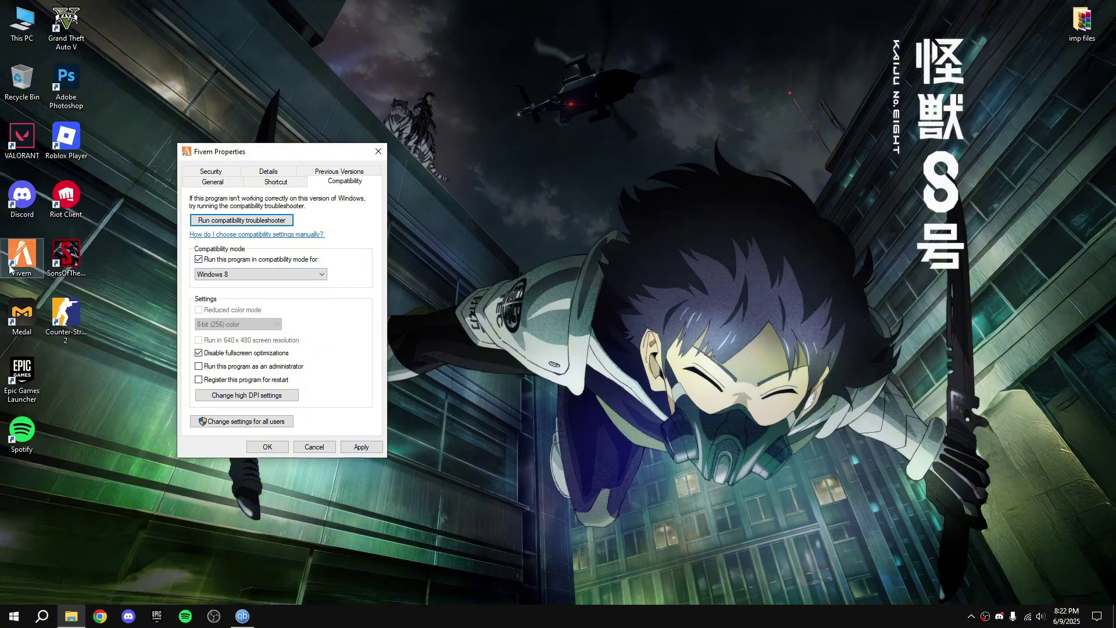
pyautogui.click(220, 275)
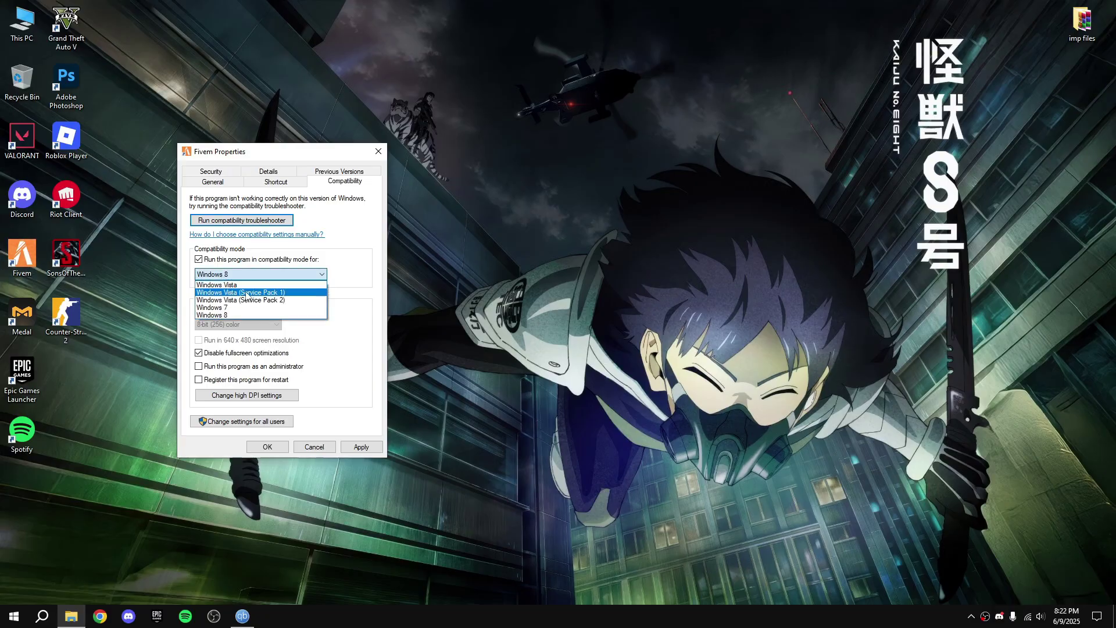
pyautogui.click(220, 315)
pyautogui.click(199, 259)
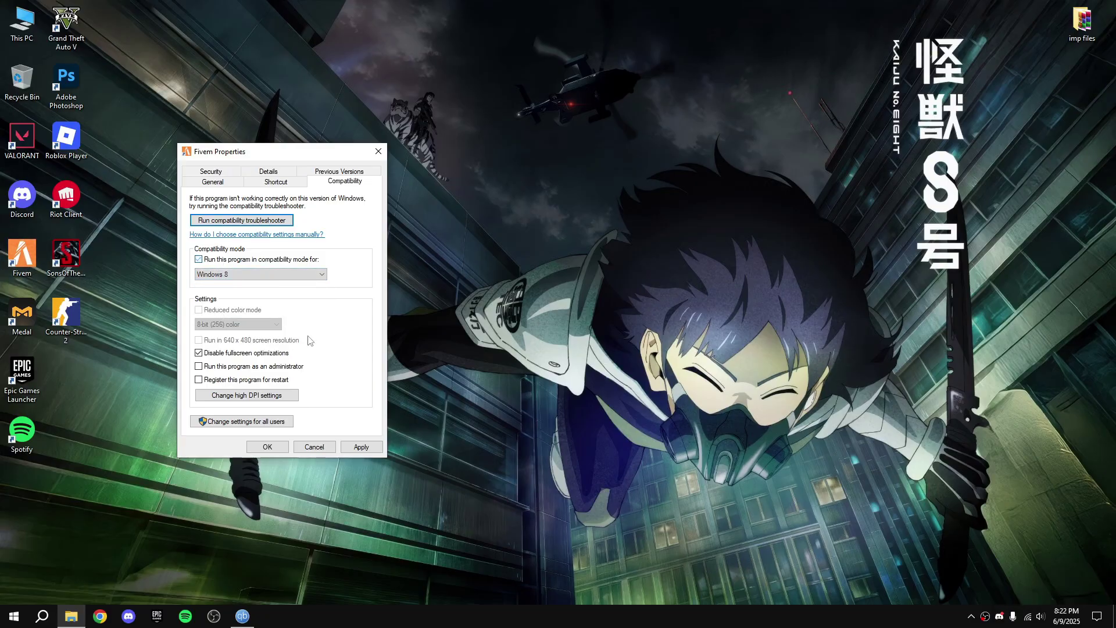
# - Apply the settings and close the Fivem Properties dialog
pyautogui.click(361, 447)
pyautogui.click(306, 448)
pyautogui.rightClick(233, 229)
pyautogui.click(347, 210)
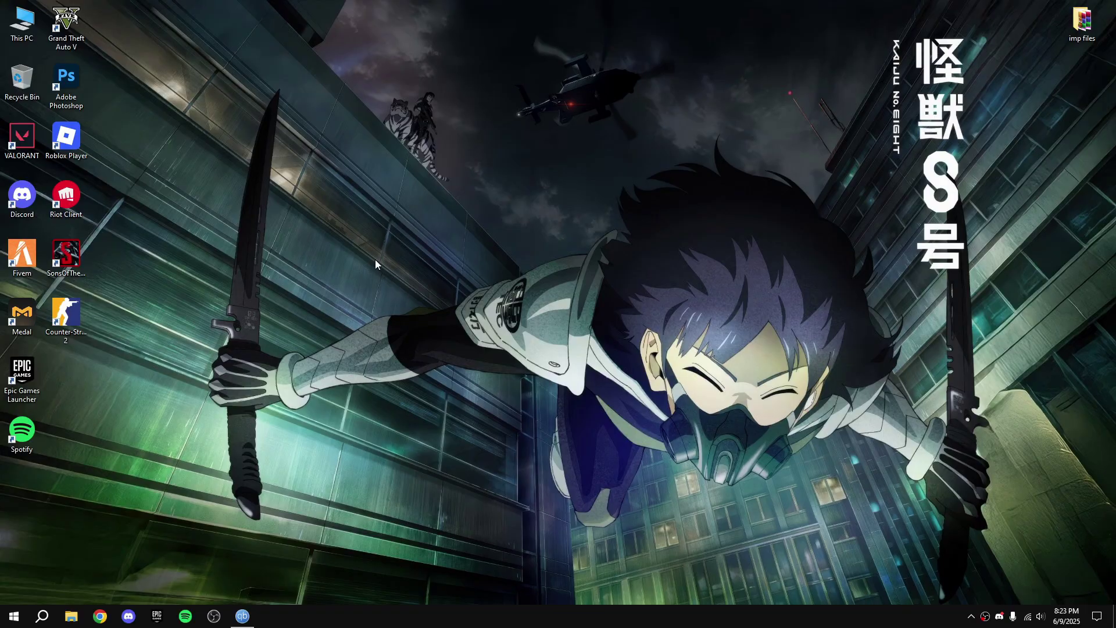
# - Extract Fivem Error Fix File.rar onto the desktop and open the extracted folder
pyautogui.rightClick(466, 261)
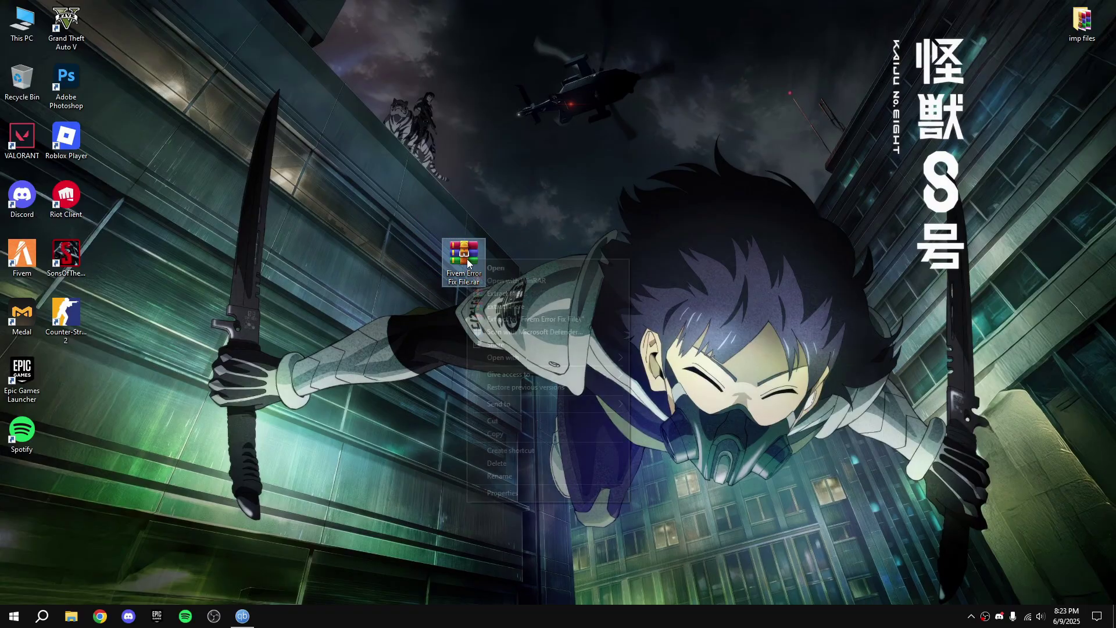
pyautogui.click(513, 310)
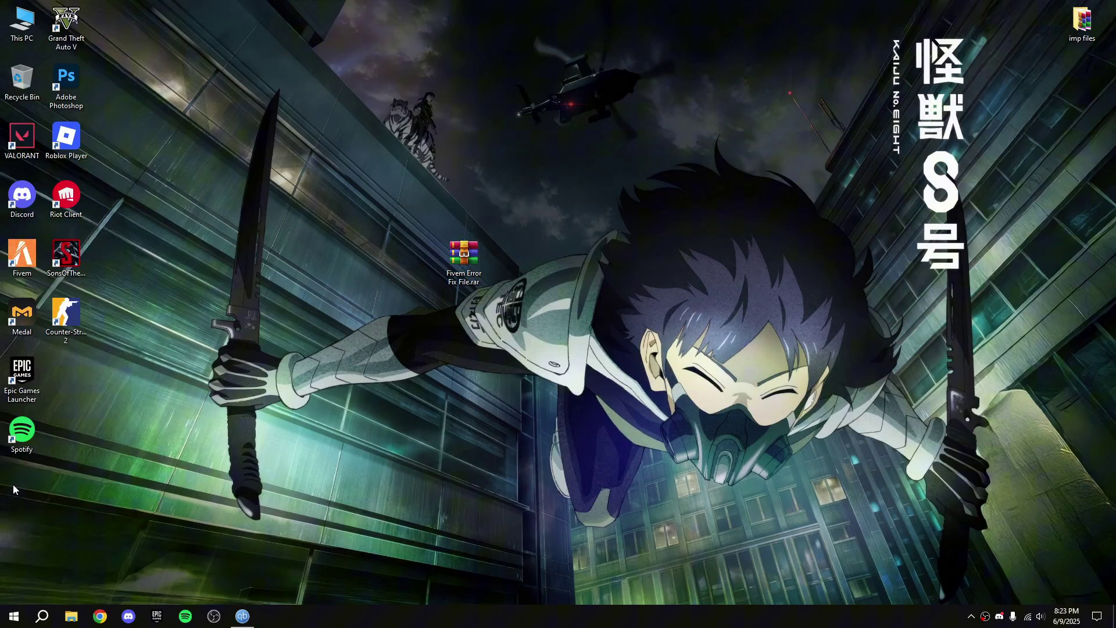
pyautogui.moveTo(20, 494); pyautogui.dragTo(507, 263)
pyautogui.doubleClick(507, 262)
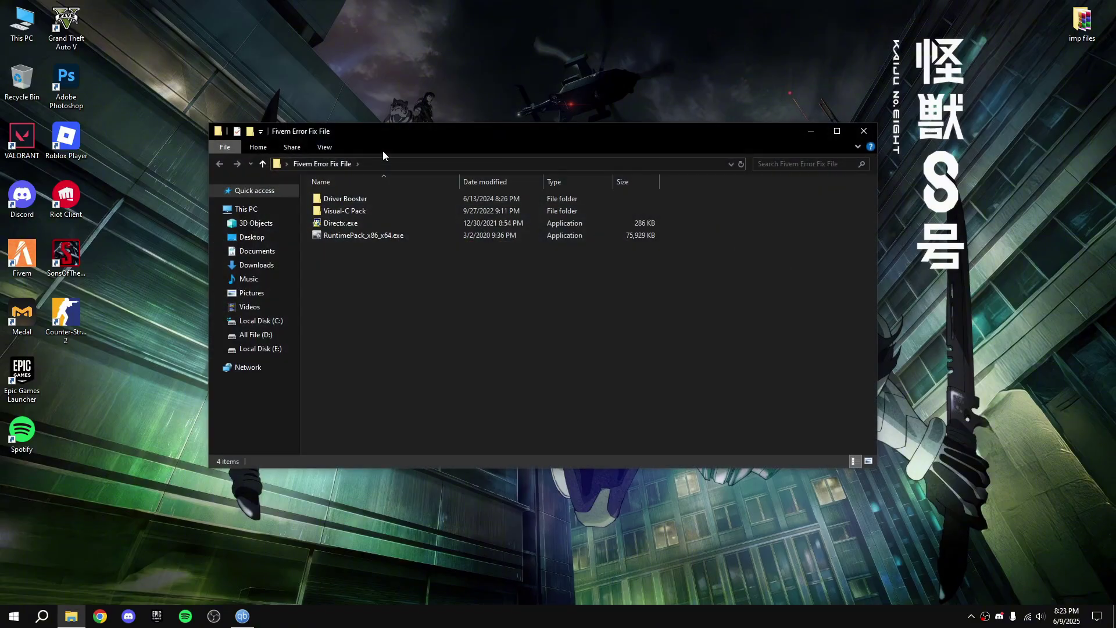
# - Extract the Visual-C Pack archive in place and run install_all.bat as administrator
pyautogui.doubleClick(349, 206)
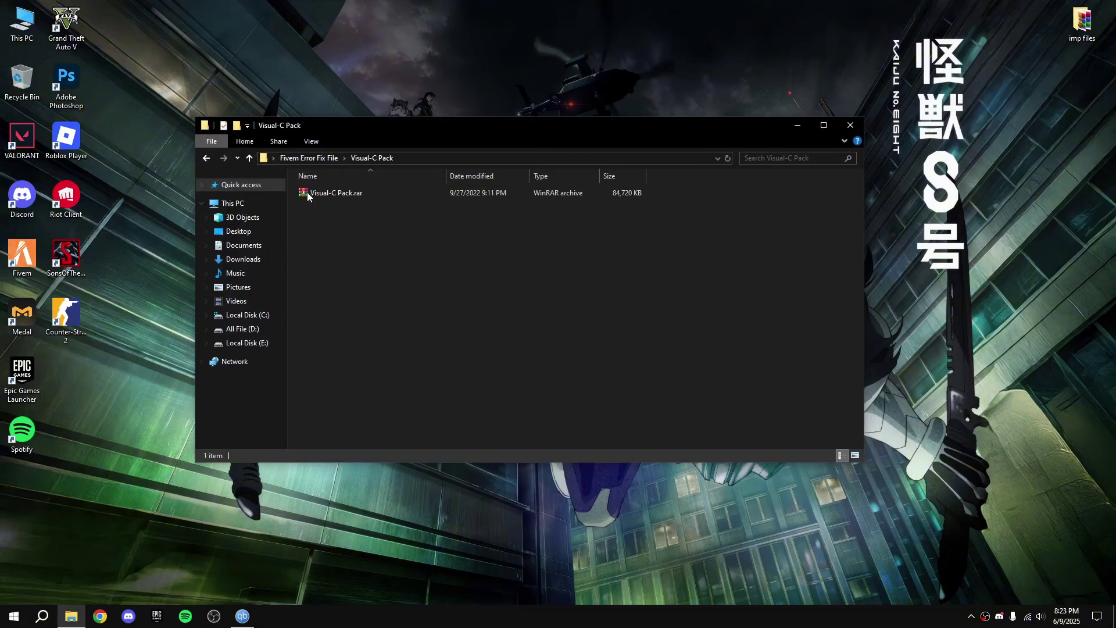
pyautogui.rightClick(347, 193)
pyautogui.click(384, 239)
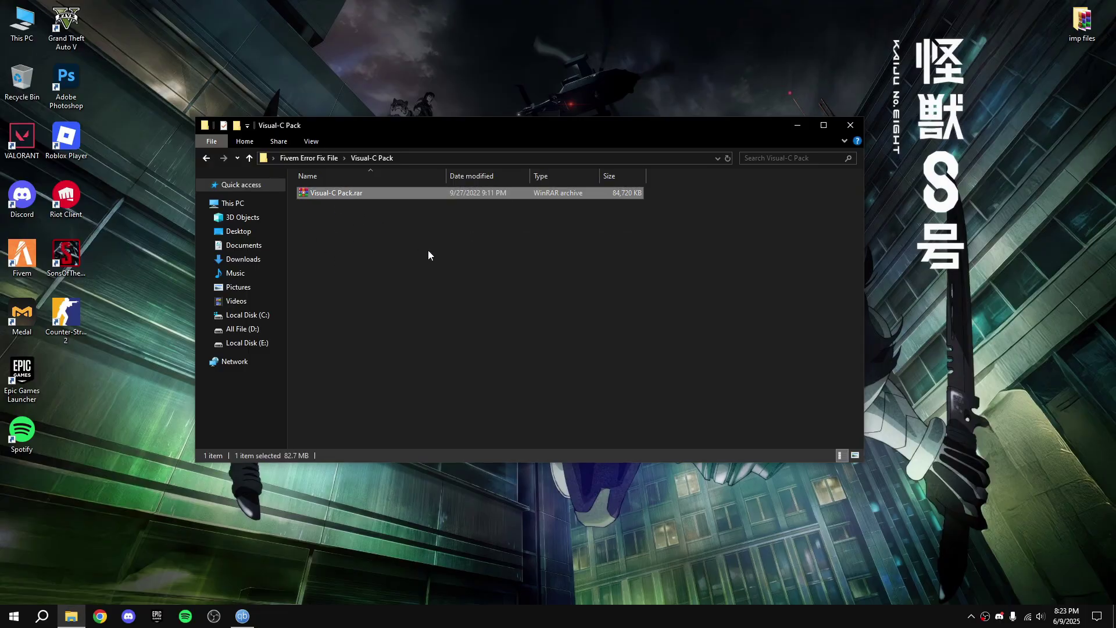
pyautogui.rightClick(323, 193)
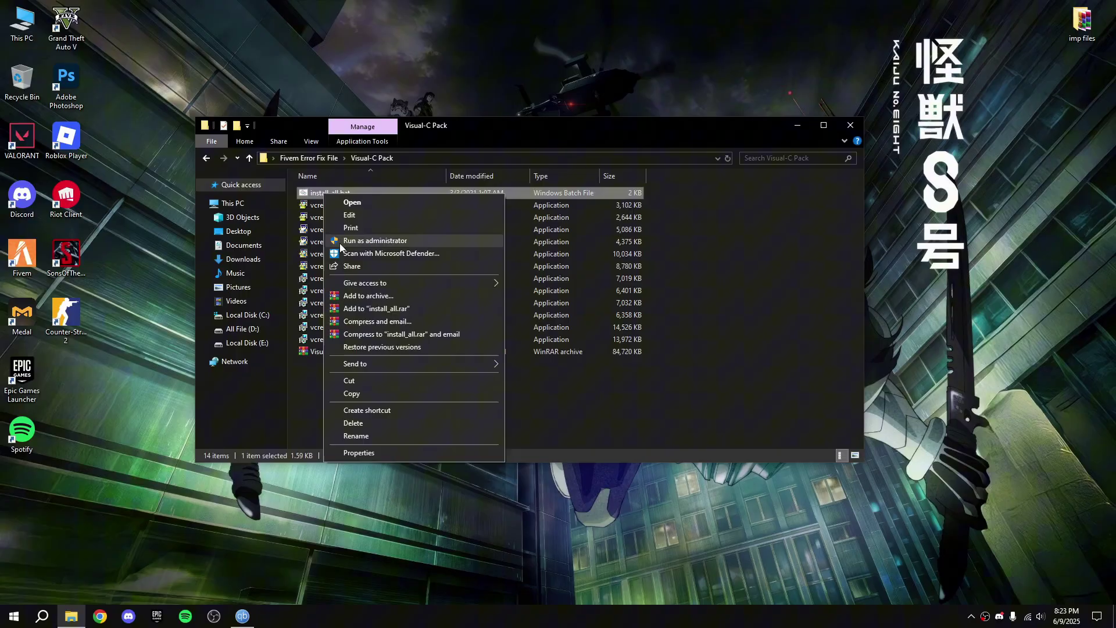
pyautogui.click(395, 243)
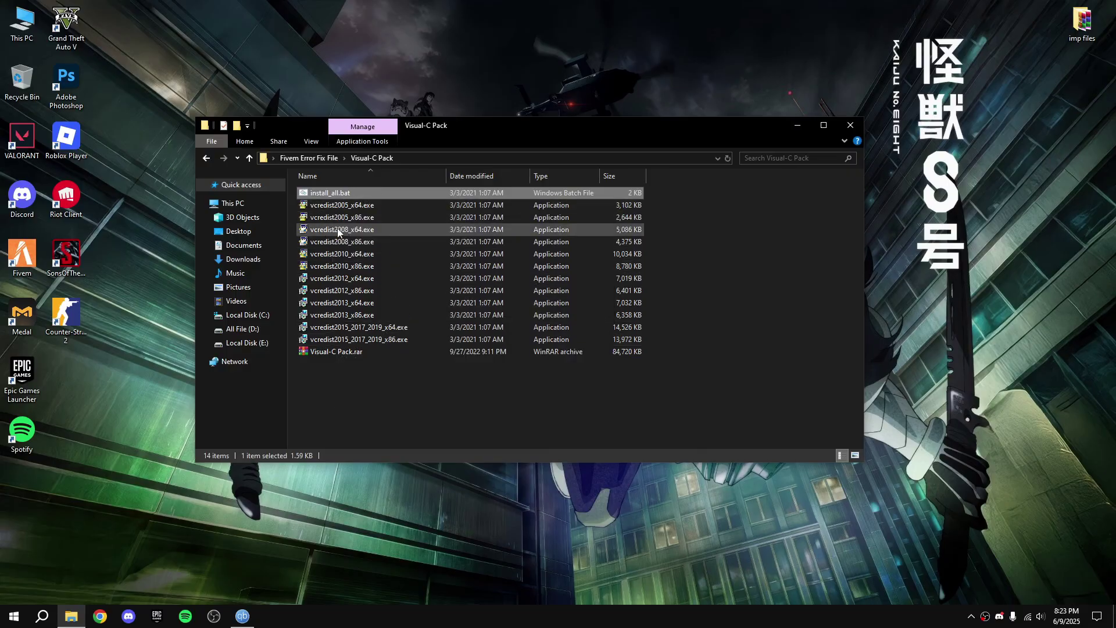
# - Run Directx.exe, accept the license, decline the Bing Bar, and finish the setup
pyautogui.press('BackSpace')
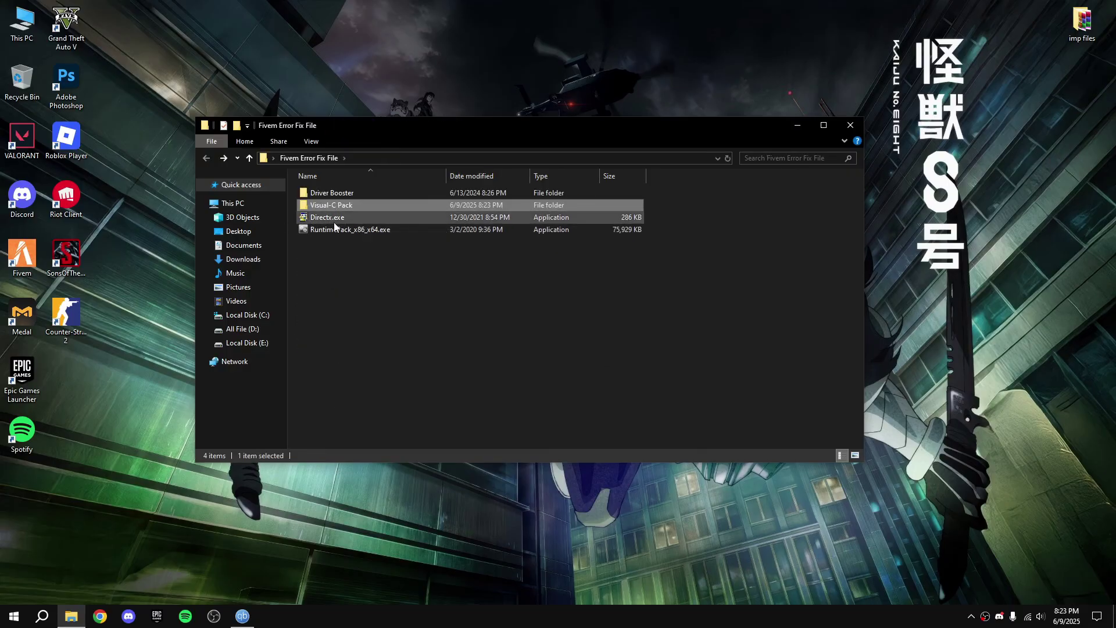
pyautogui.doubleClick(334, 221)
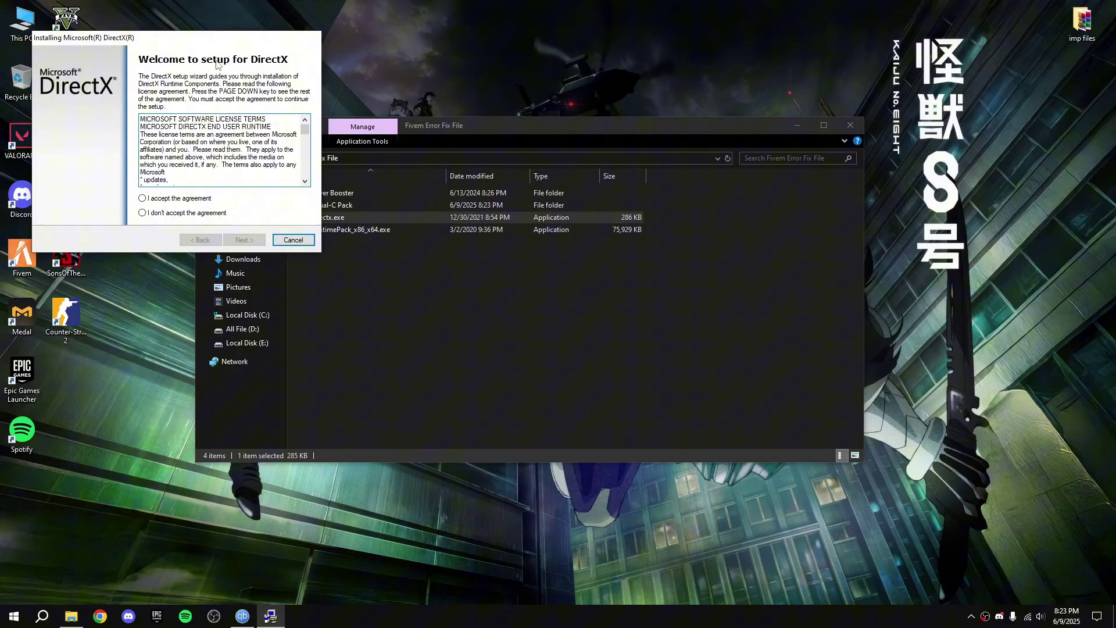
pyautogui.click(488, 334)
pyautogui.click(549, 376)
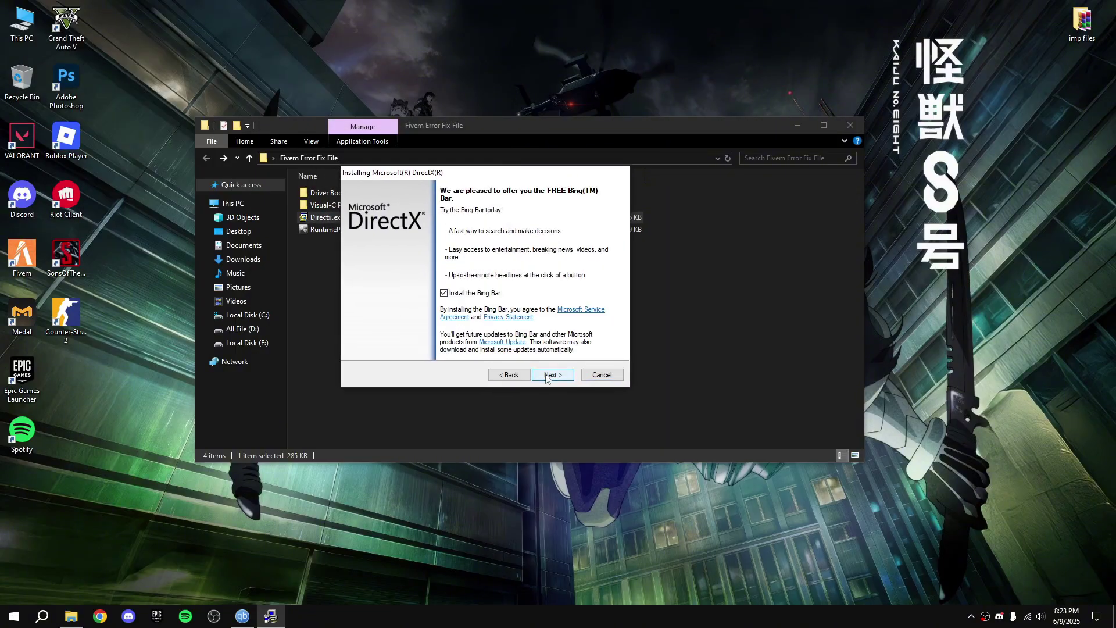
pyautogui.click(444, 293)
pyautogui.click(545, 374)
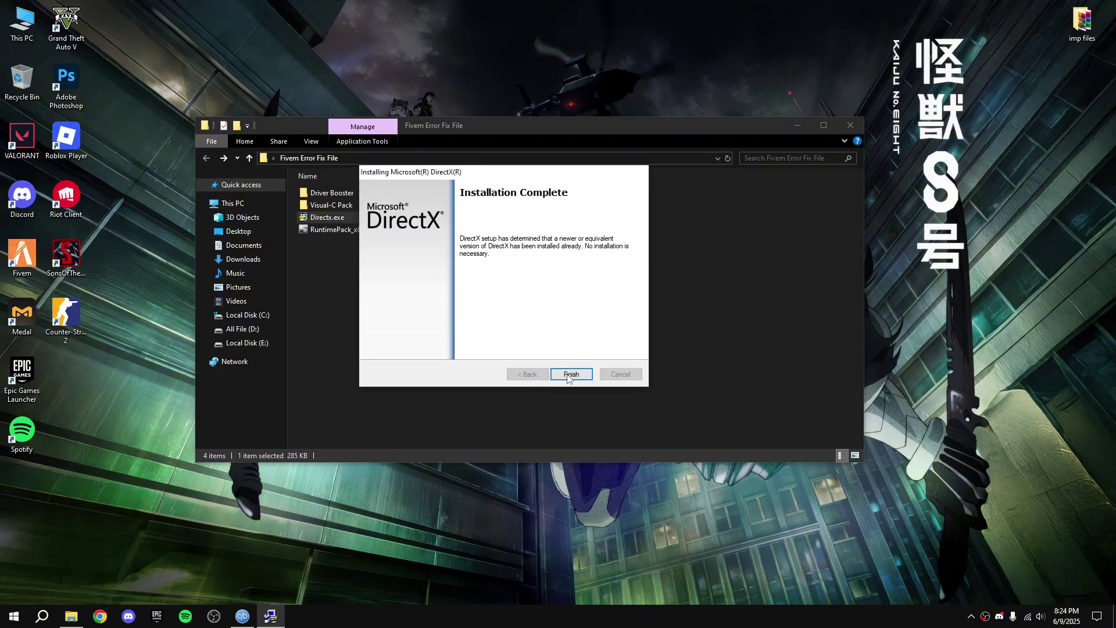
pyautogui.click(569, 375)
pyautogui.click(351, 233)
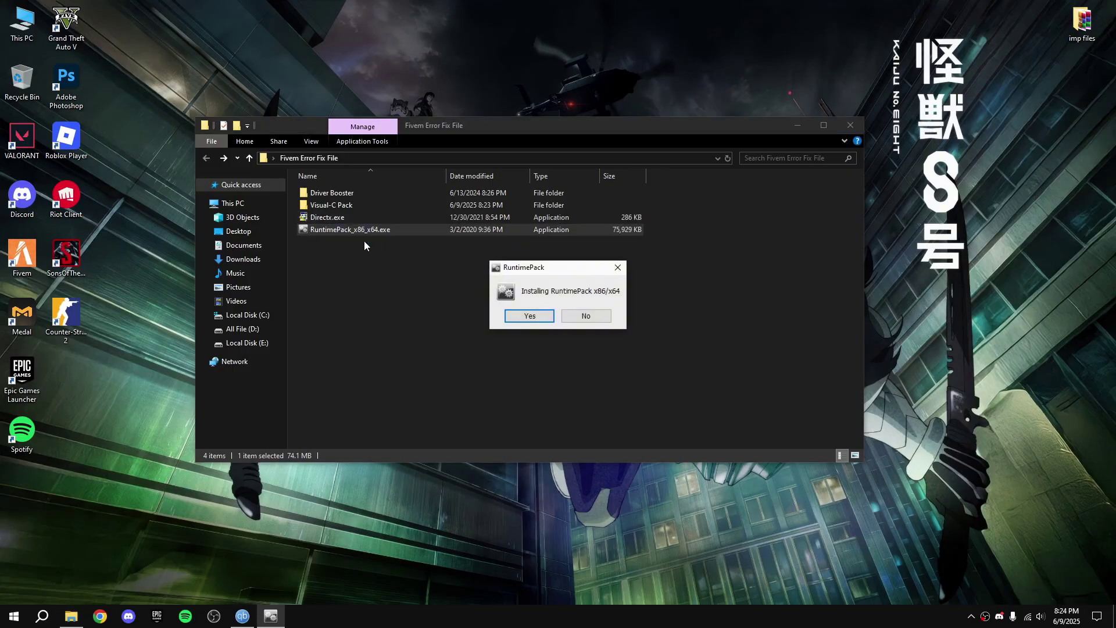
# - Confirm the RuntimePack x86/x64 install and dismiss its completion message
pyautogui.click(521, 316)
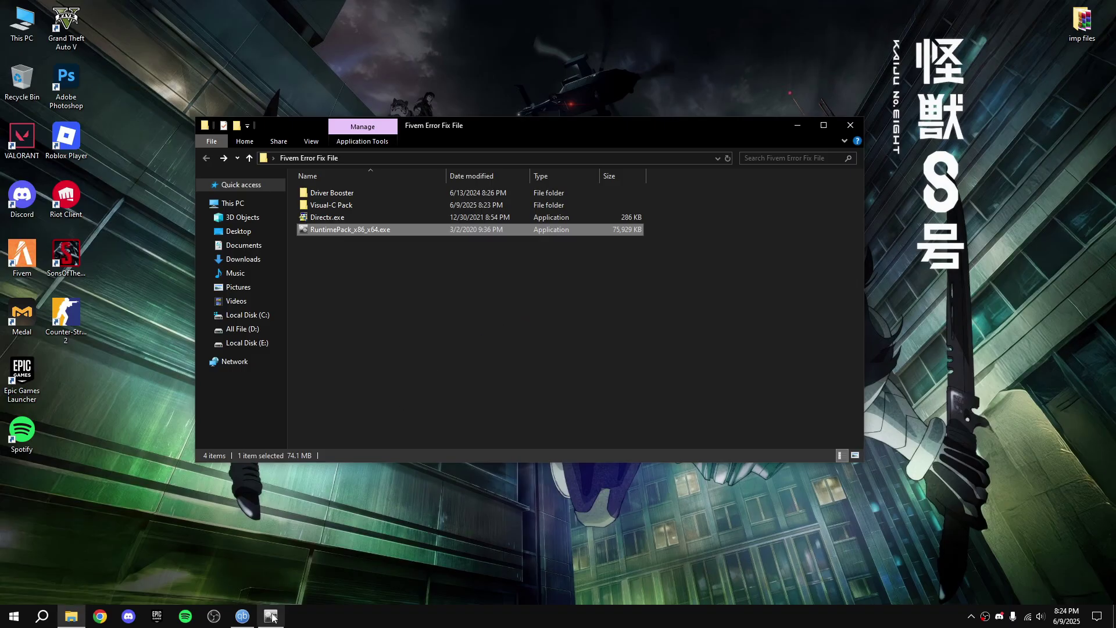
pyautogui.click(557, 315)
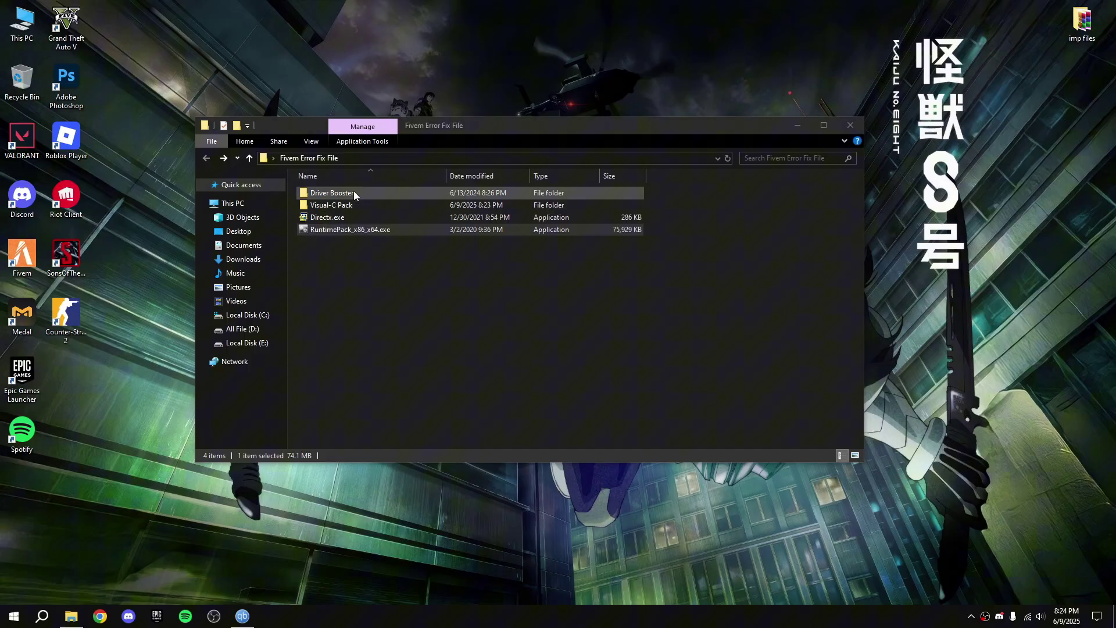
# - Open the Driver Booster folder, then Windows Security's virus and threat protection settings
pyautogui.doubleClick(381, 195)
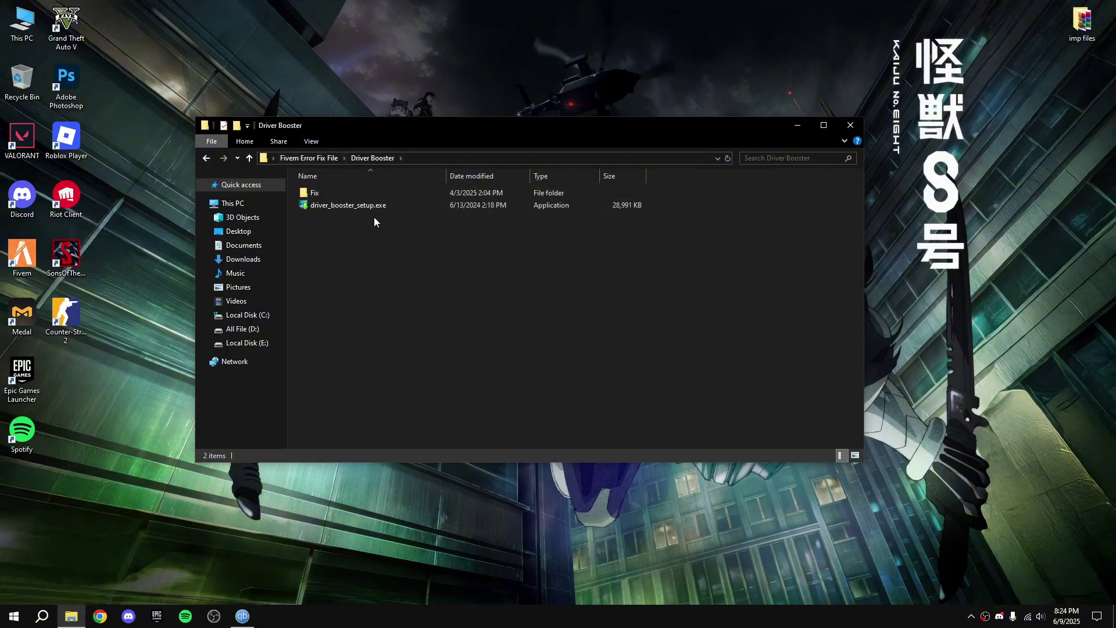
pyautogui.click(968, 616)
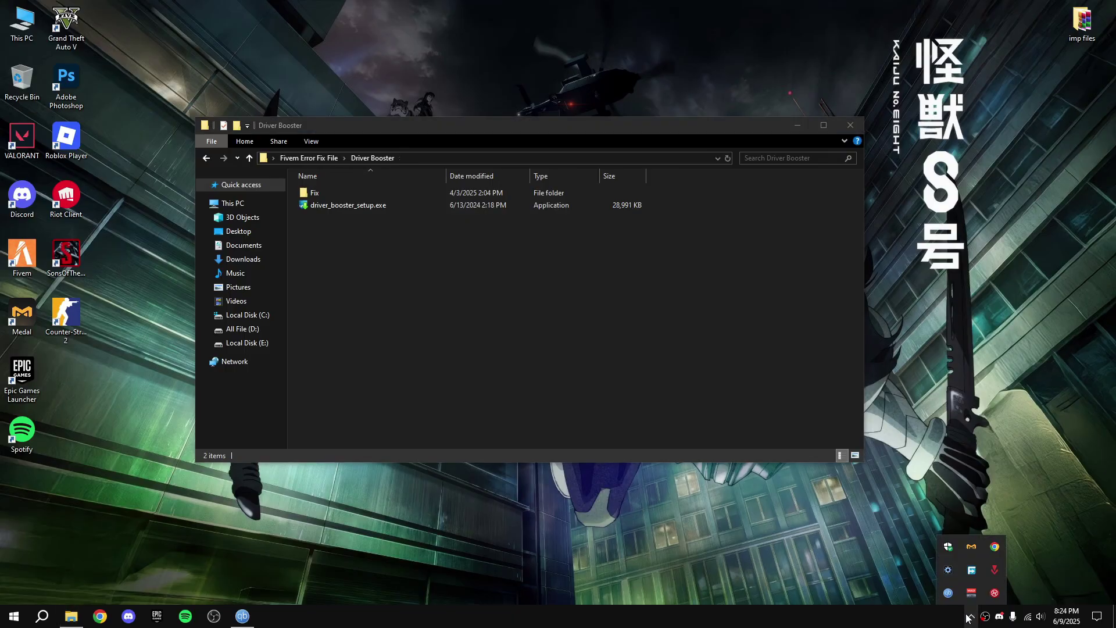
pyautogui.click(948, 548)
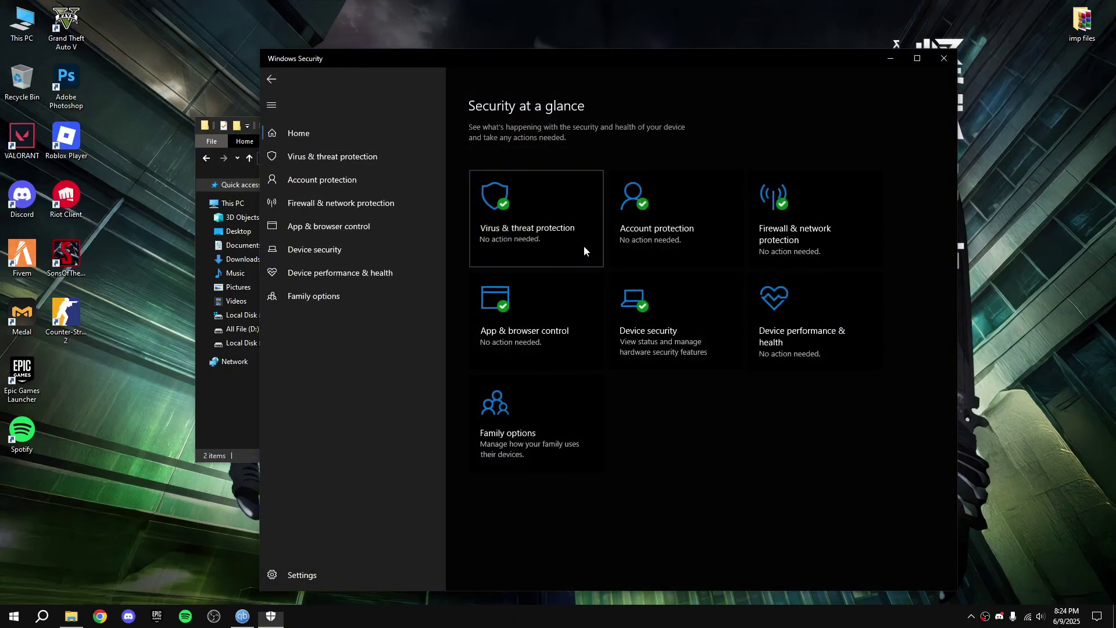
pyautogui.click(582, 244)
pyautogui.click(478, 402)
# - Check that real-time and tamper protection are off, then close Windows Security
pyautogui.scroll(-5, 514, 311)
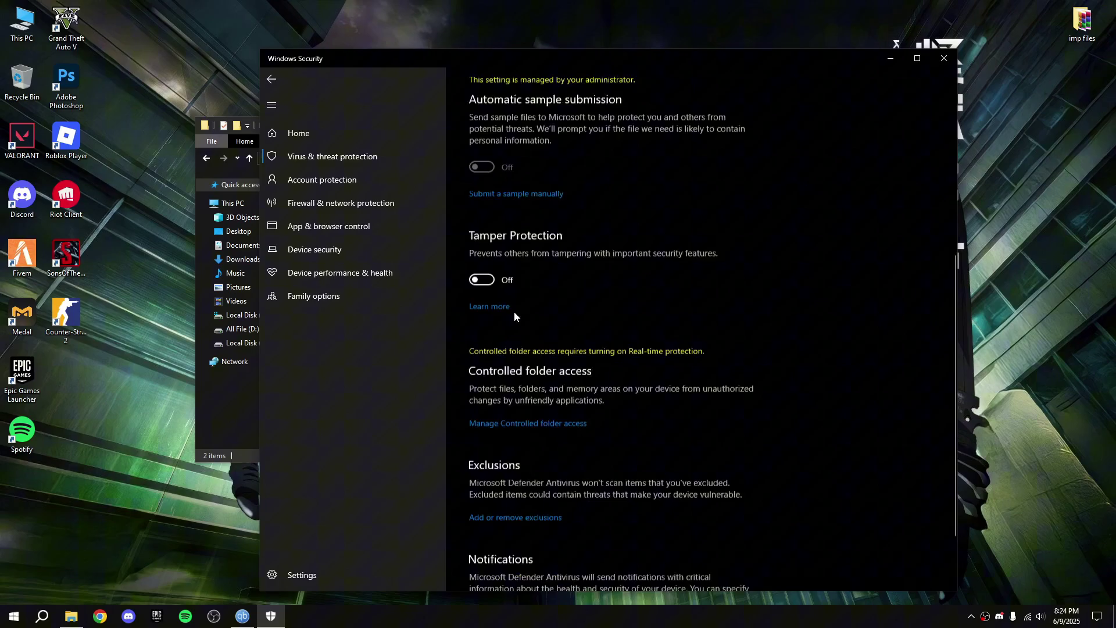
pyautogui.scroll(3, 513, 409)
pyautogui.scroll(1, 512, 409)
pyautogui.scroll(-4, 512, 419)
pyautogui.scroll(6, 462, 489)
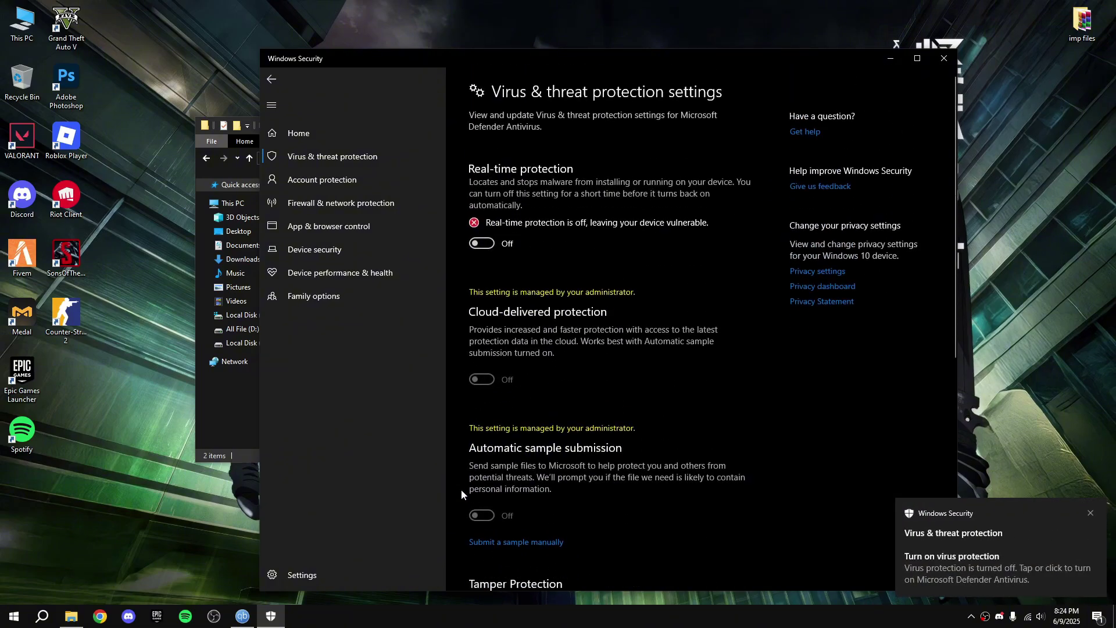
pyautogui.scroll(-2, 509, 433)
pyautogui.scroll(-5, 509, 433)
pyautogui.click(944, 59)
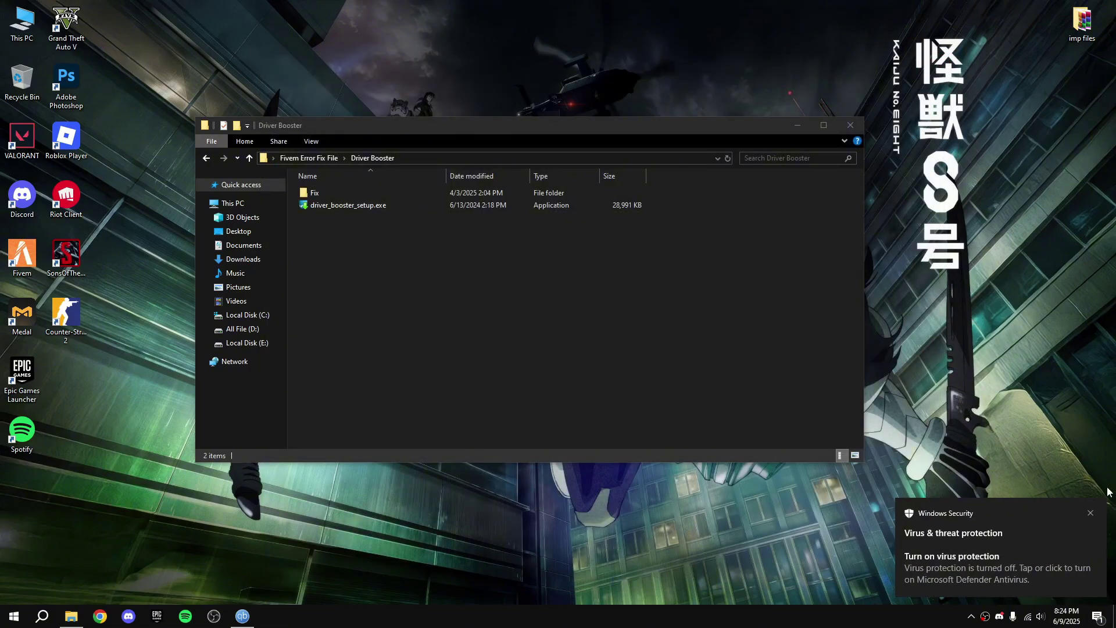
# - Dismiss the virus protection notification and launch driver_booster_setup.exe
pyautogui.click(1091, 515)
pyautogui.doubleClick(389, 207)
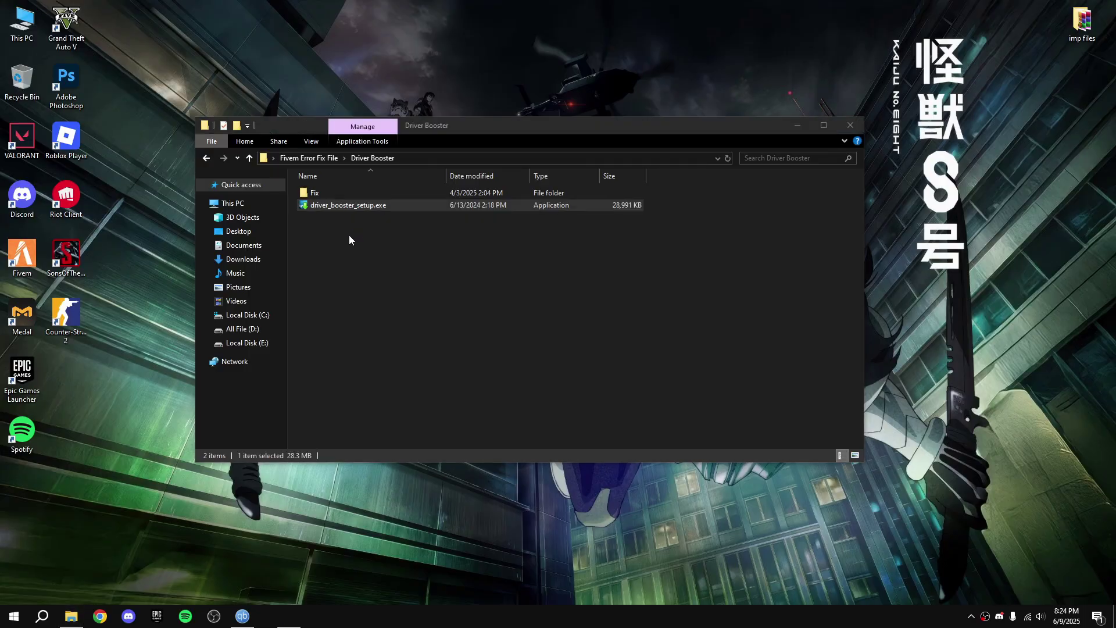
pyautogui.rightClick(356, 356)
pyautogui.click(393, 388)
pyautogui.click(795, 125)
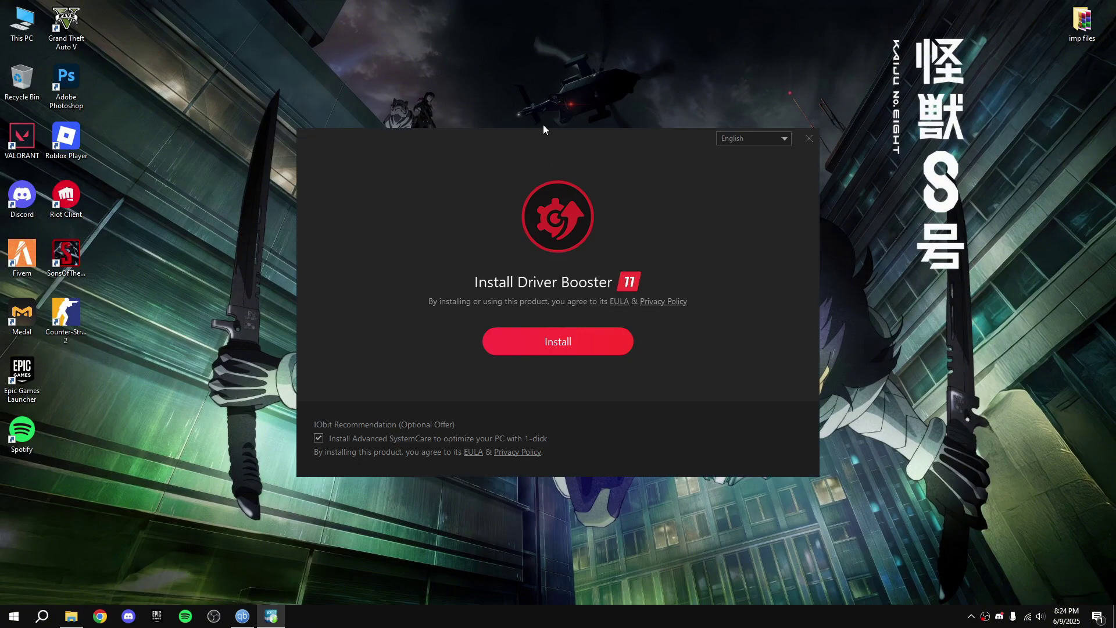
# - Install Driver Booster 11 without Advanced SystemCare, skipping the iTop PDF and iTop VPN offers
pyautogui.click(321, 439)
pyautogui.click(569, 343)
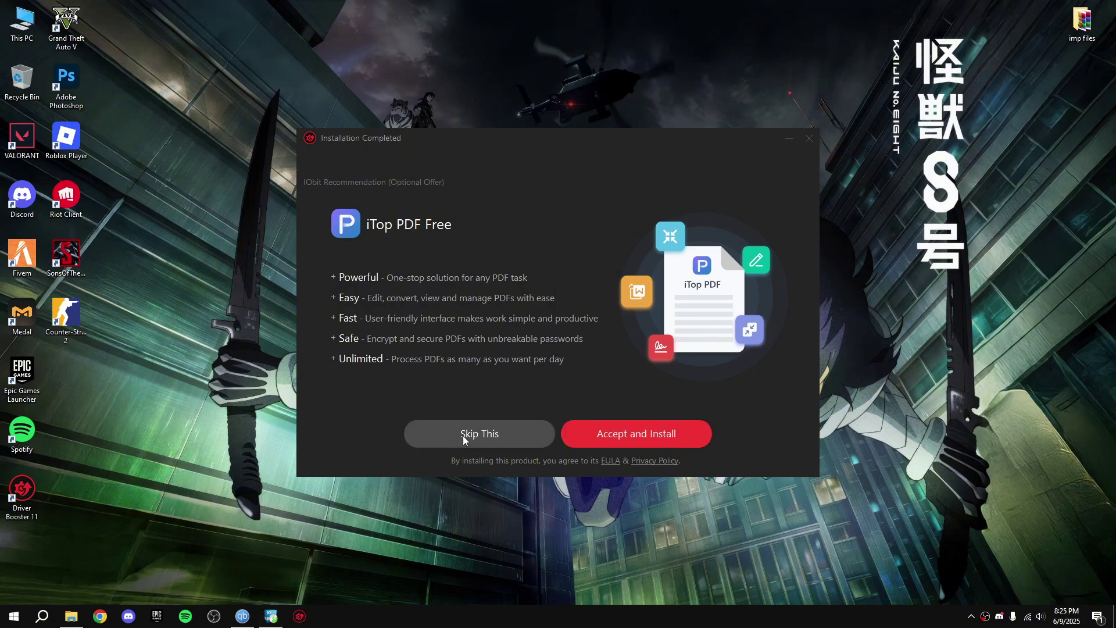
pyautogui.click(463, 437)
pyautogui.click(619, 442)
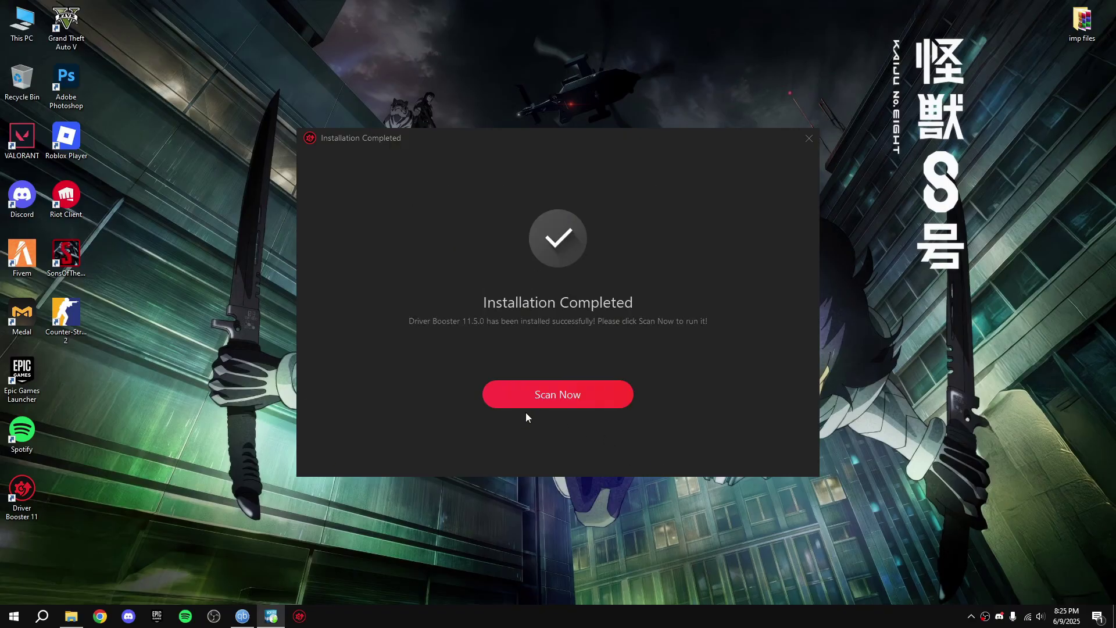
pyautogui.click(560, 399)
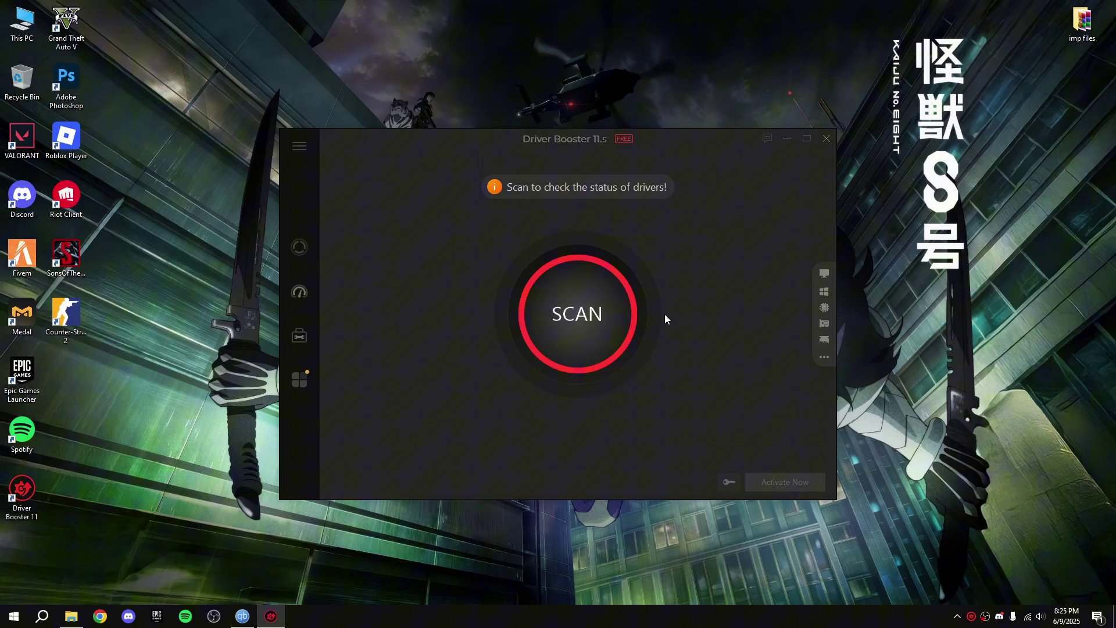
# - Stop the driver scan and exit Driver Booster completely from the tray
pyautogui.click(573, 344)
pyautogui.click(594, 345)
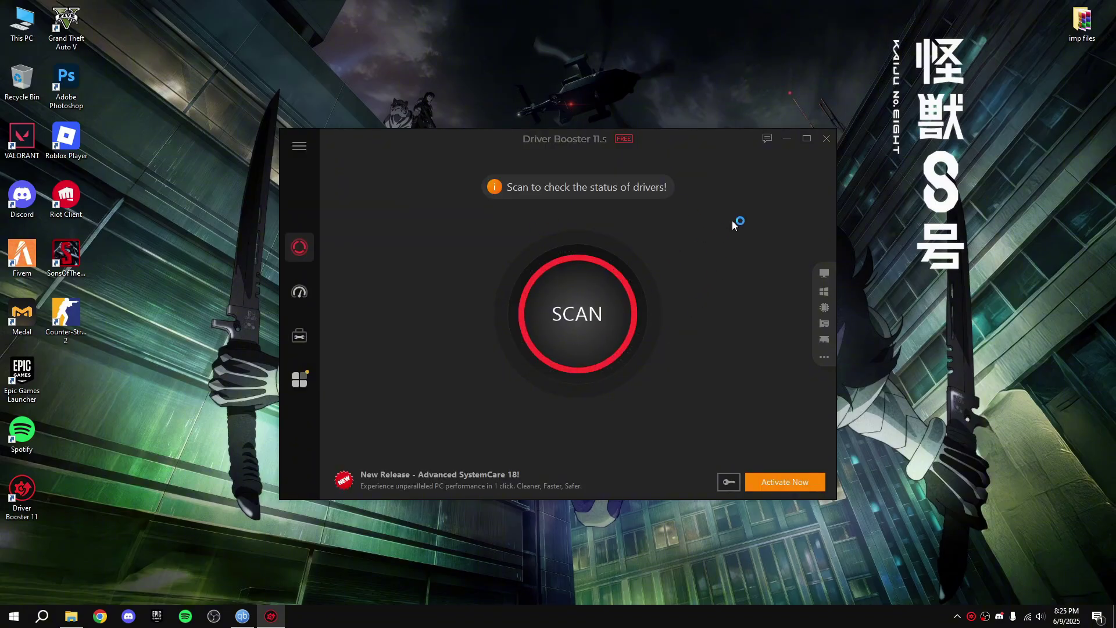
pyautogui.click(826, 138)
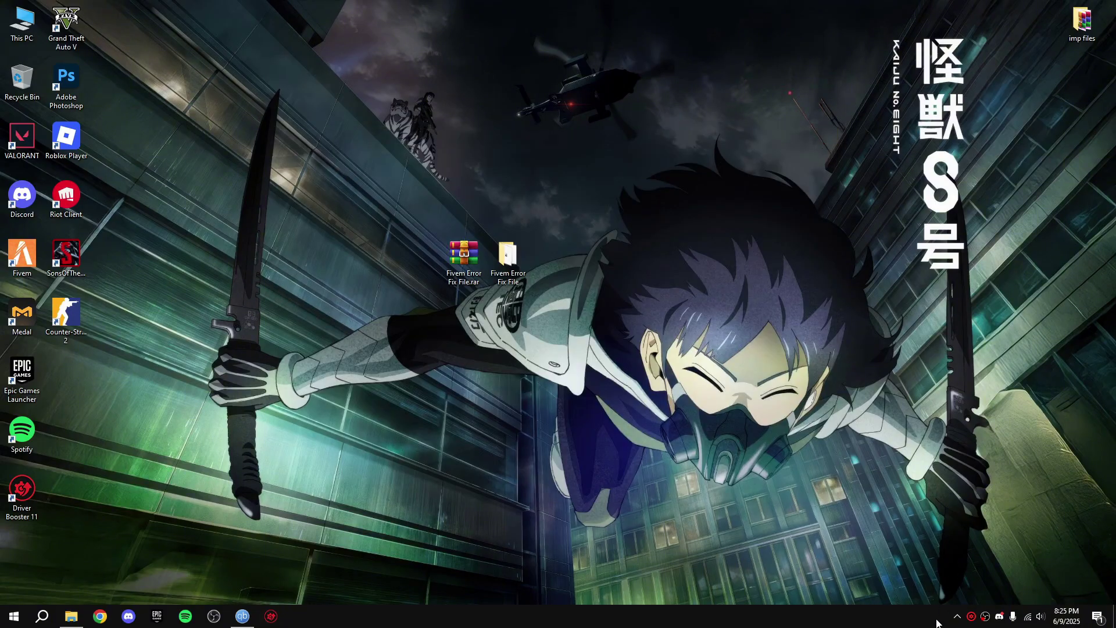
pyautogui.rightClick(971, 617)
pyautogui.click(1000, 607)
# - Copy version.dll from the Driver Booster Fix folder
pyautogui.click(71, 616)
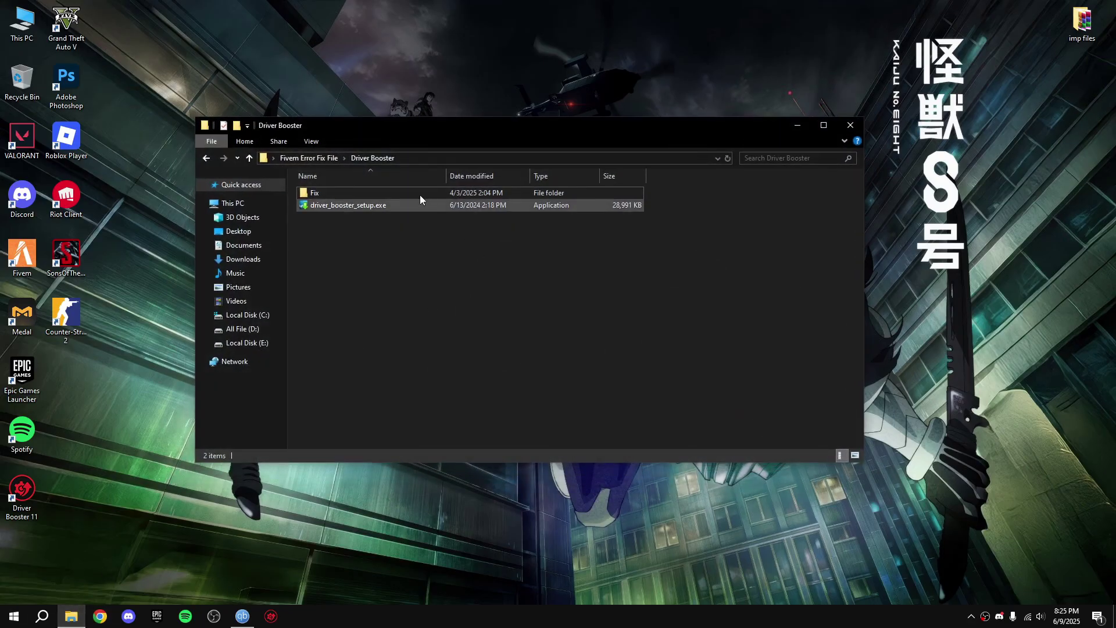
pyautogui.doubleClick(371, 192)
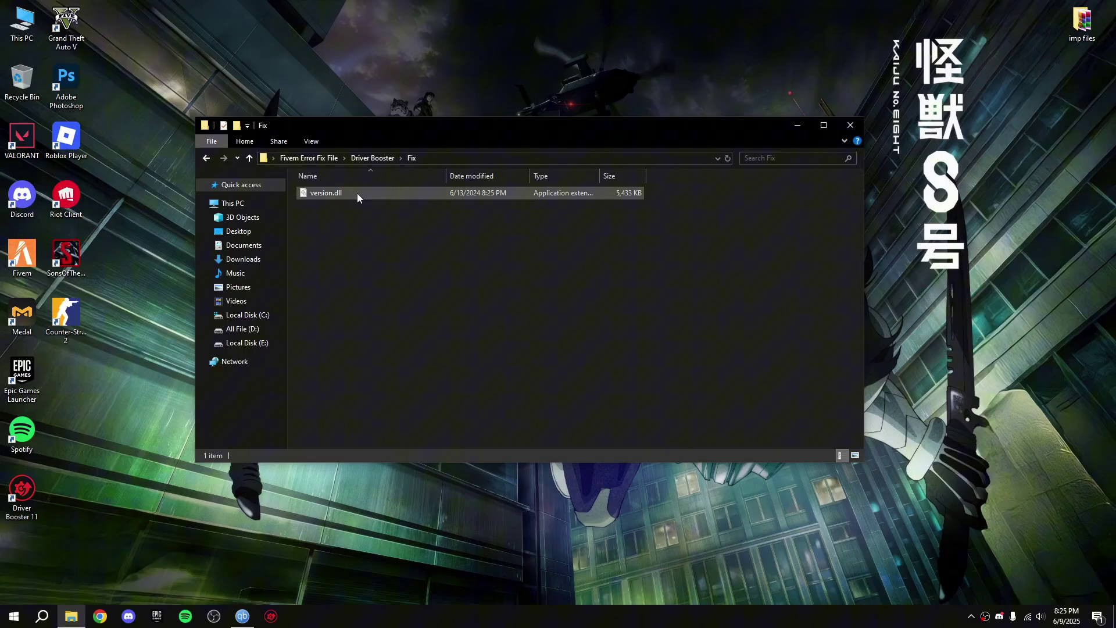
pyautogui.rightClick(356, 193)
pyautogui.click(402, 355)
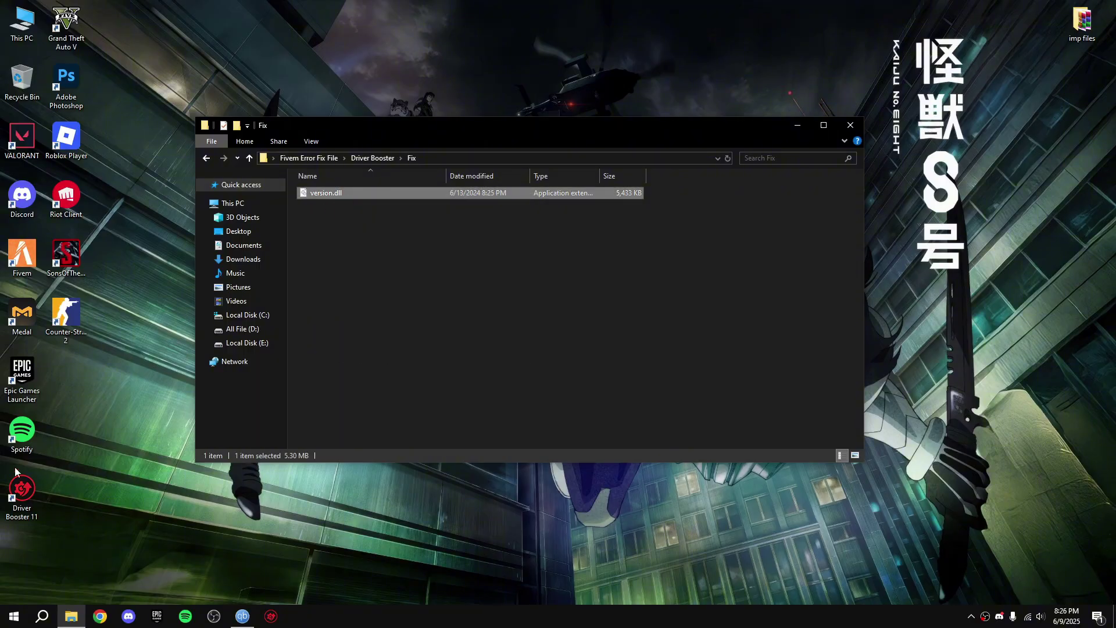
# - Paste version.dll into Driver Booster's 11.5.0 install folder with admin permission, then close both windows
pyautogui.rightClick(20, 484)
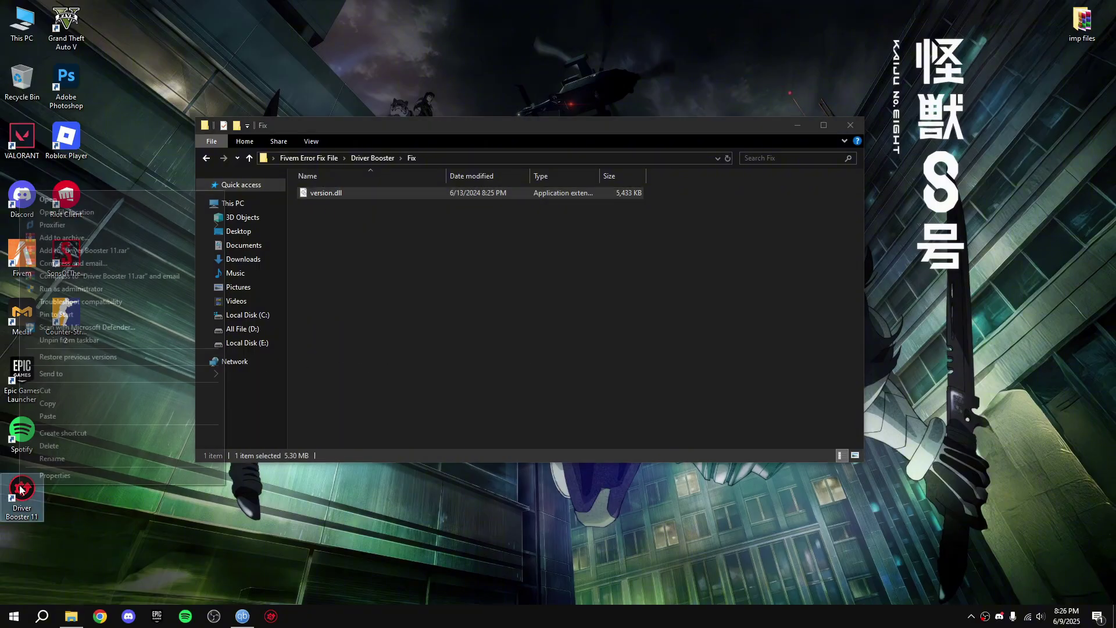
pyautogui.click(78, 213)
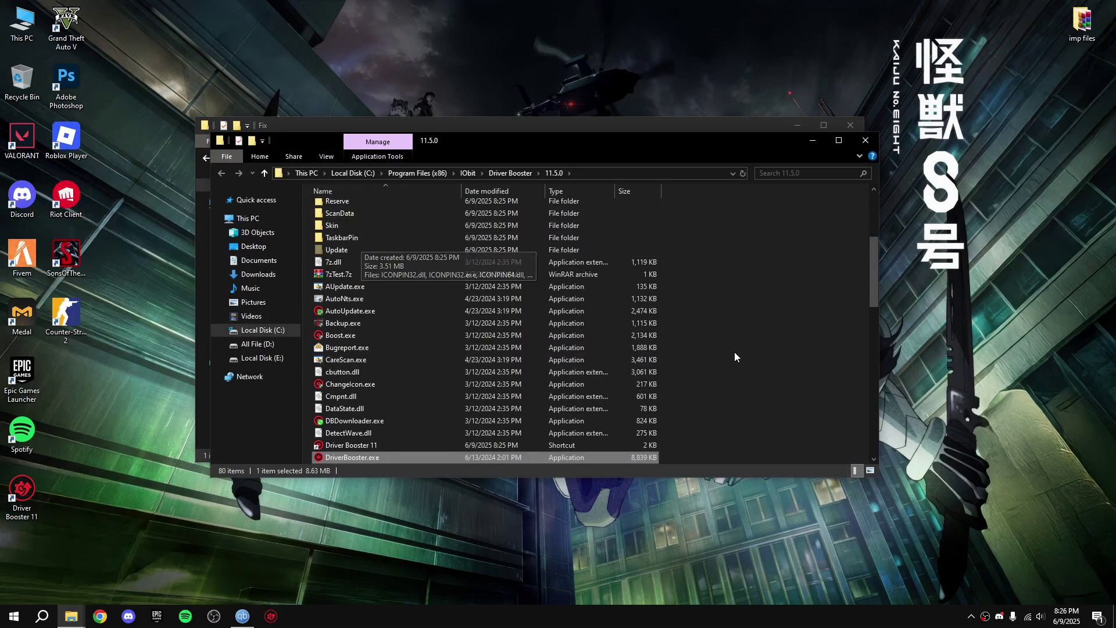
pyautogui.rightClick(750, 315)
pyautogui.click(777, 408)
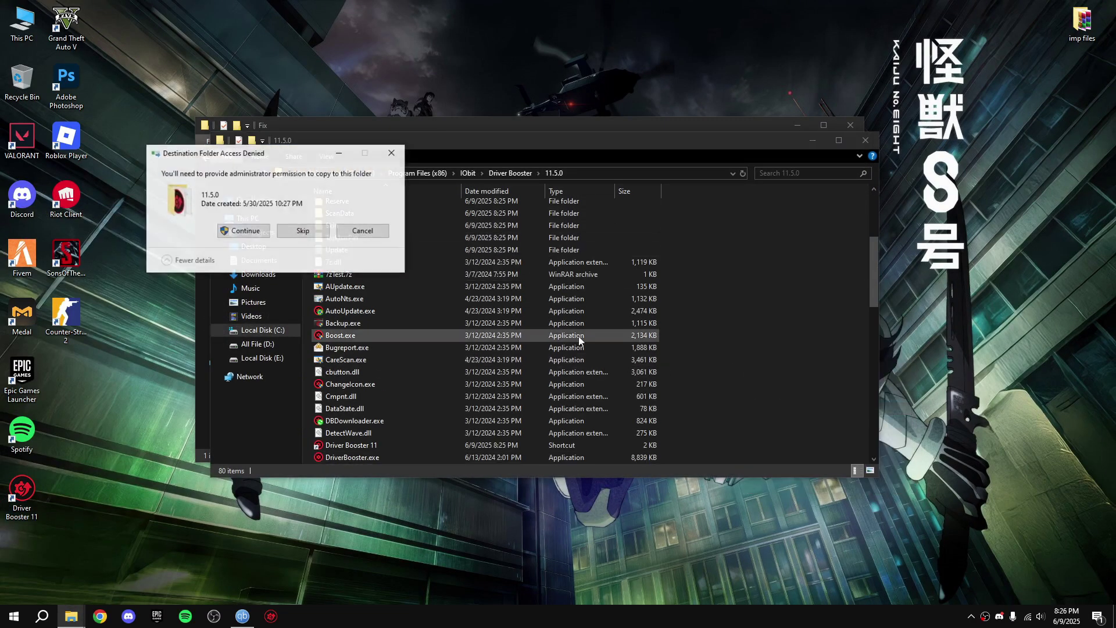
pyautogui.click(244, 229)
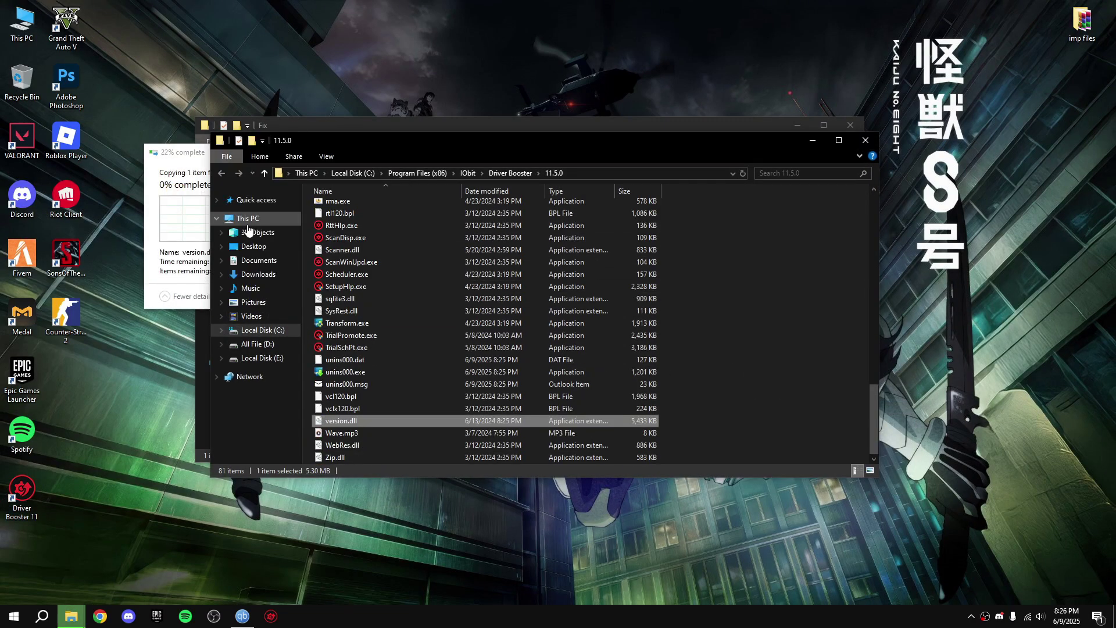
pyautogui.click(865, 140)
pyautogui.click(850, 125)
# - Launch Driver Booster 11 and run a scan for outdated drivers
pyautogui.click(22, 494)
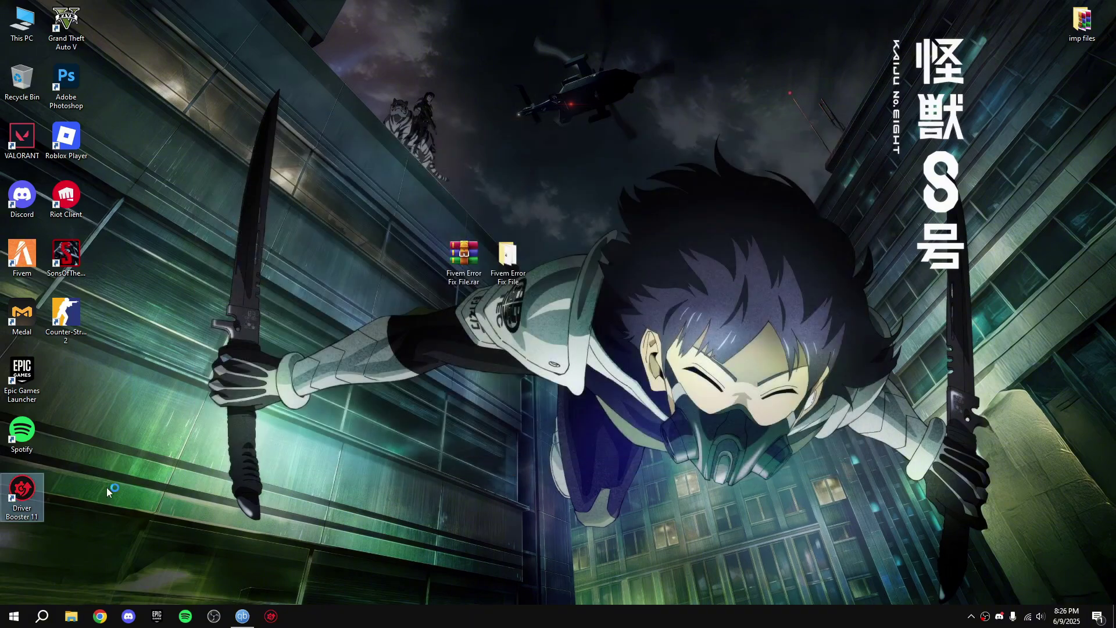
pyautogui.rightClick(285, 342)
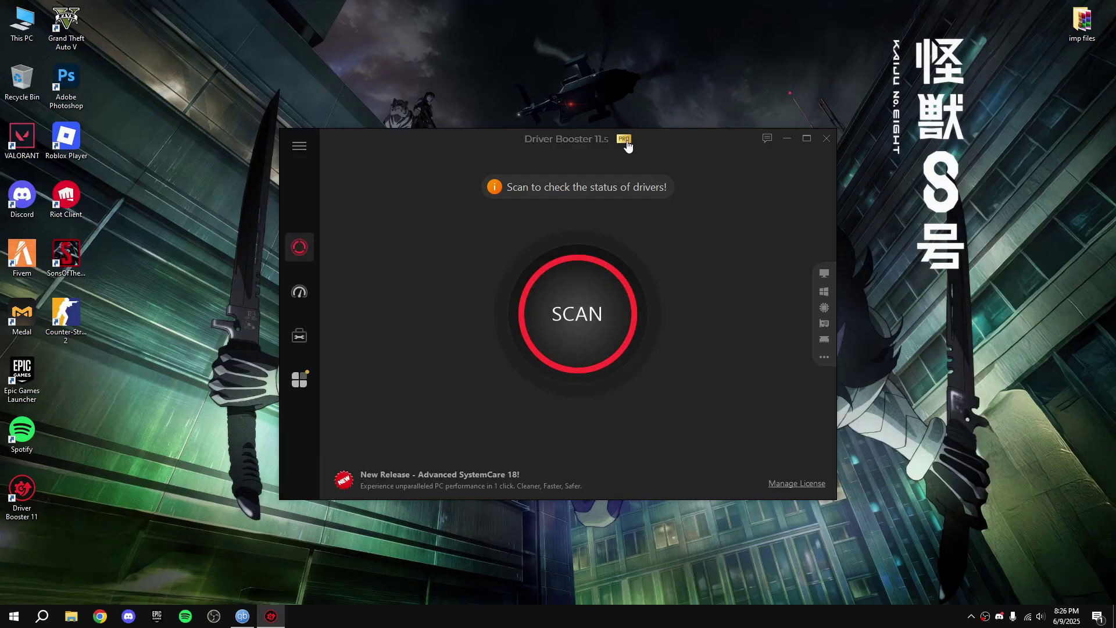
pyautogui.click(593, 299)
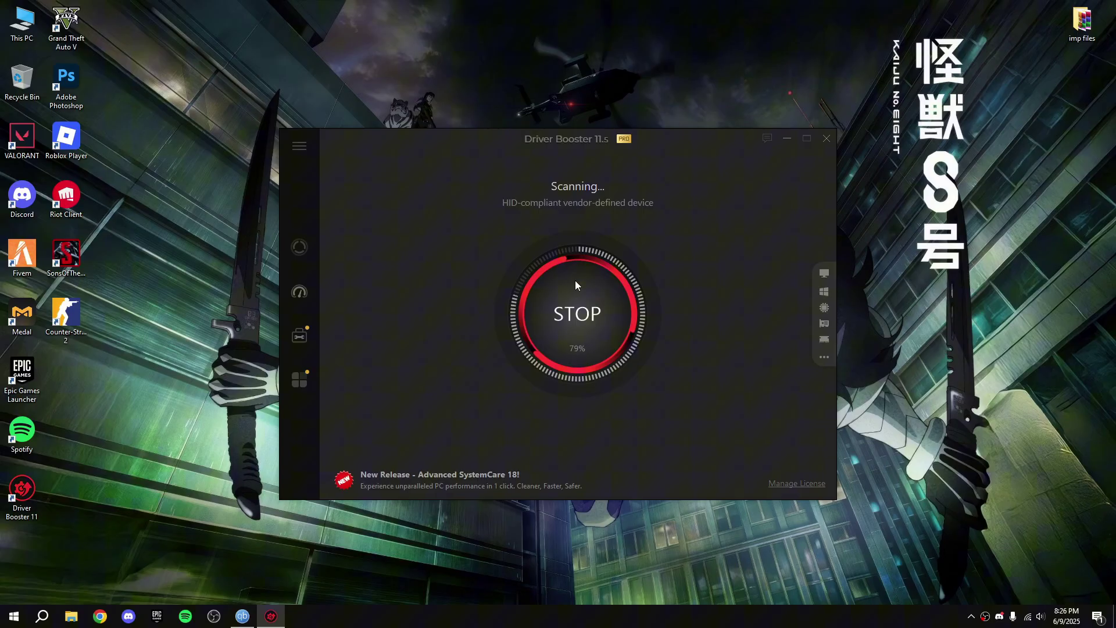
# - Review the 19 outdated drivers found and start updating all of them, accepting the installation notices
pyautogui.scroll(-5, 498, 306)
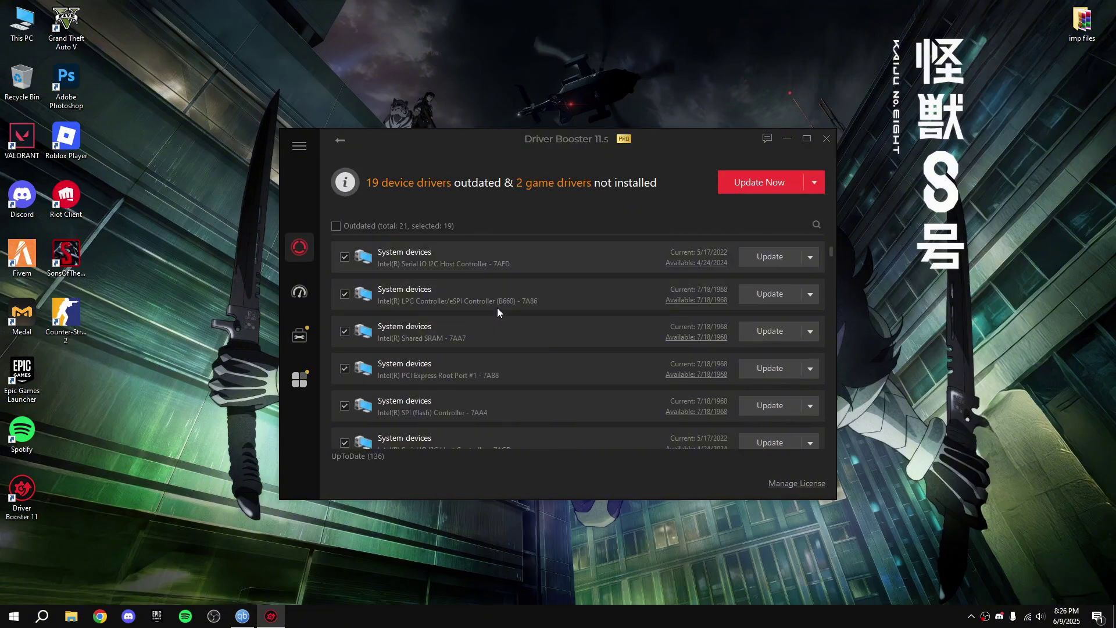
pyautogui.scroll(5, 473, 382)
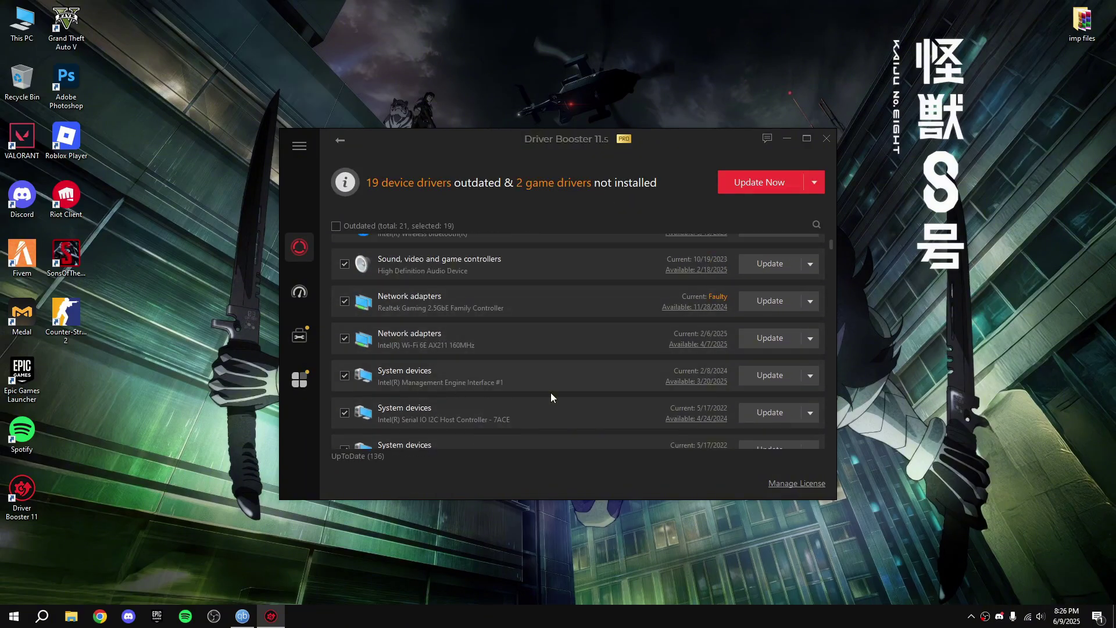
pyautogui.scroll(-4, 409, 387)
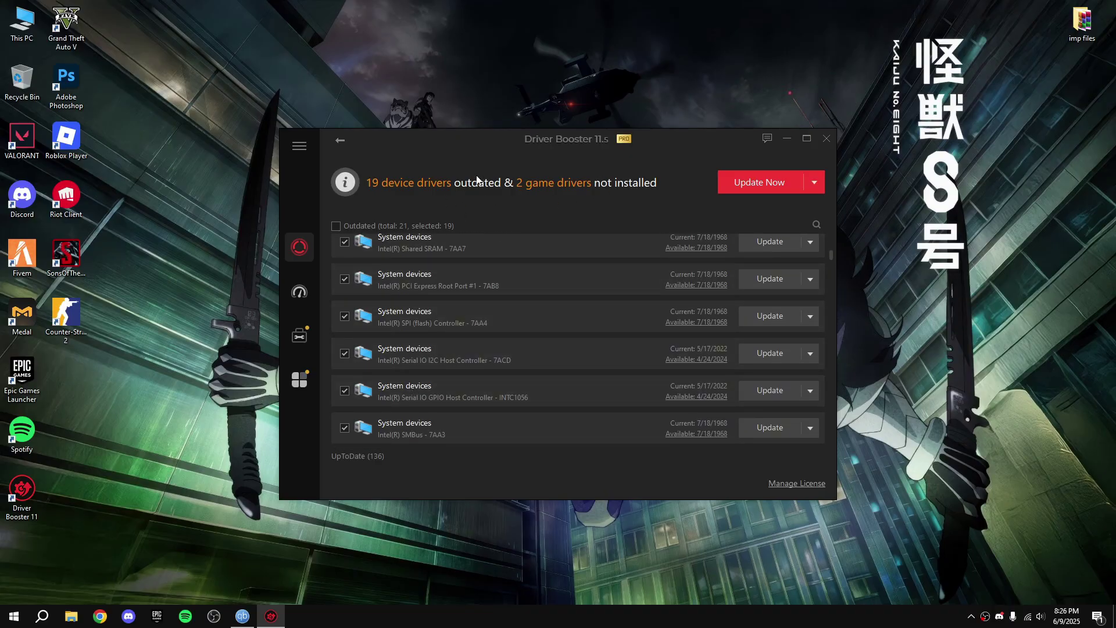
pyautogui.scroll(-2, 378, 375)
pyautogui.scroll(5, 518, 320)
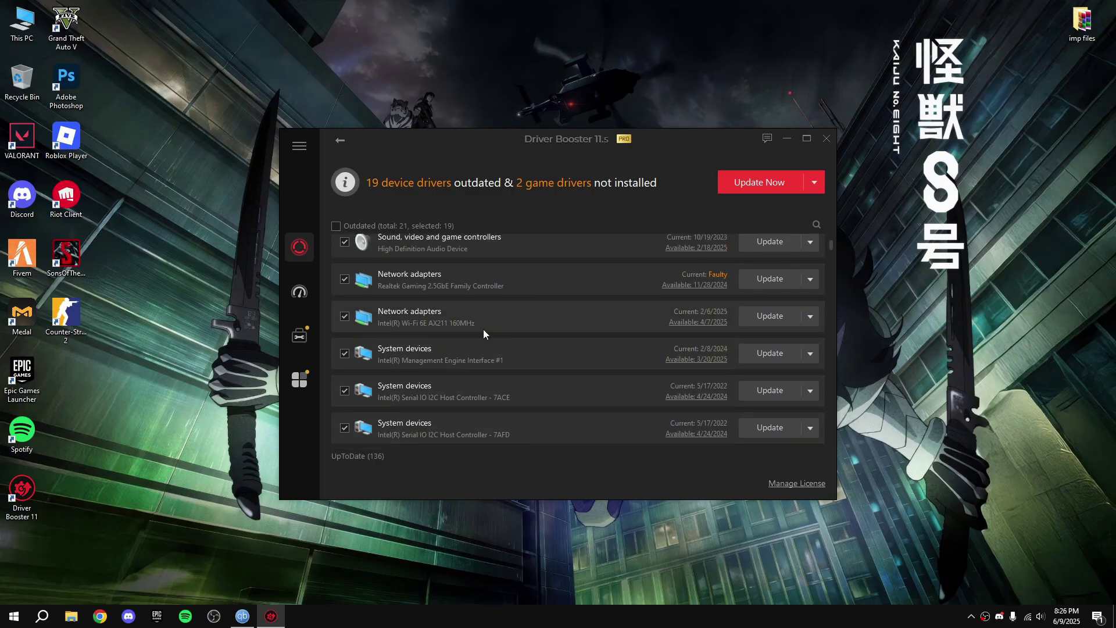
pyautogui.click(771, 366)
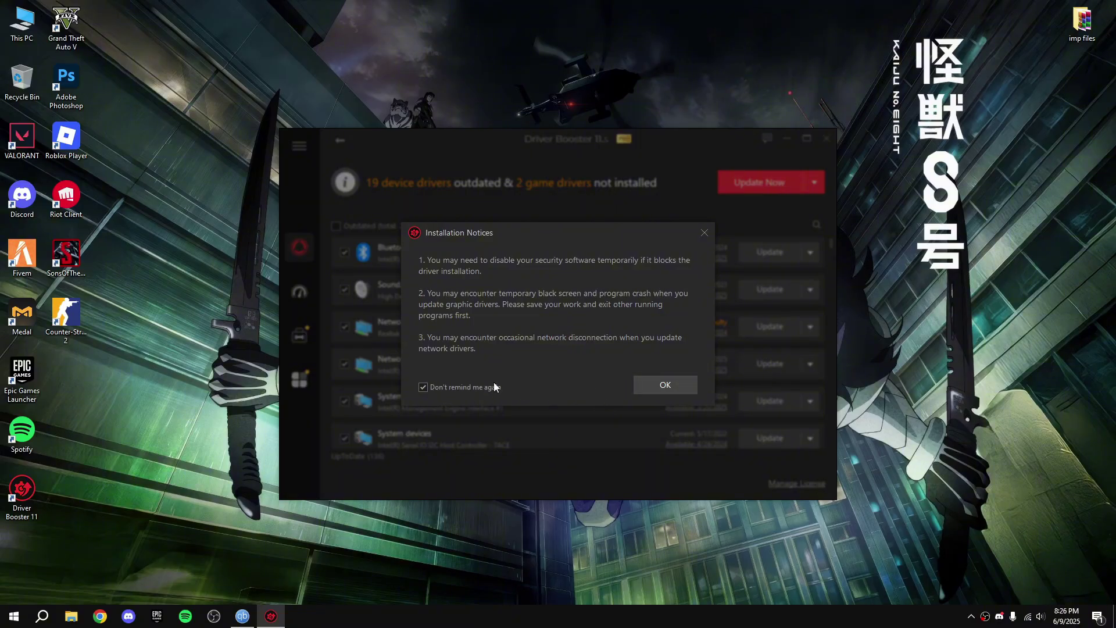
pyautogui.click(666, 387)
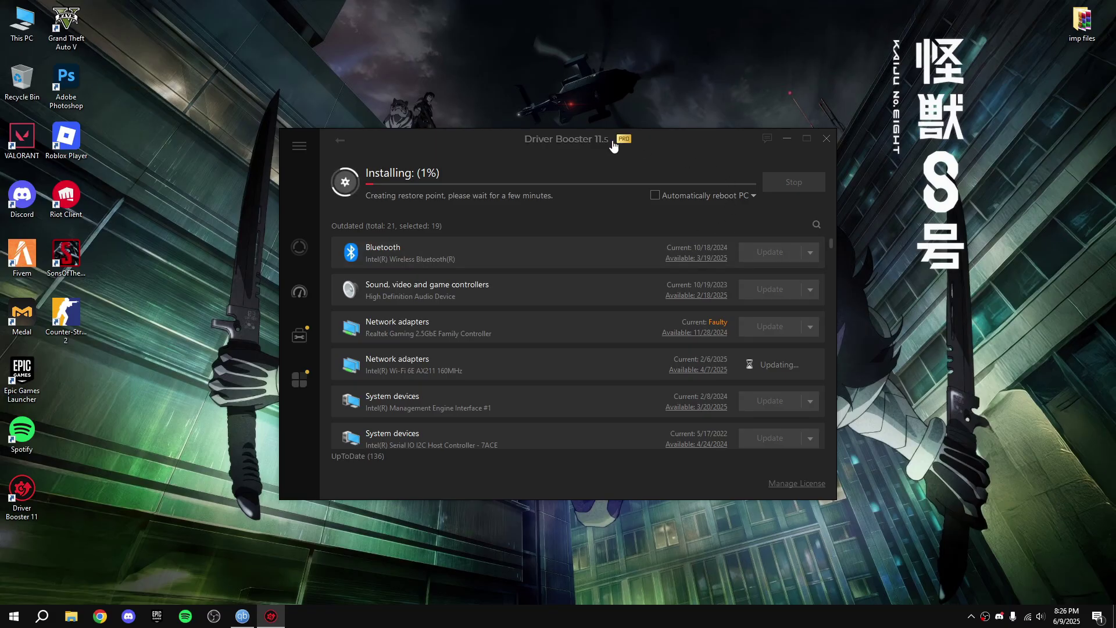
pyautogui.click(787, 138)
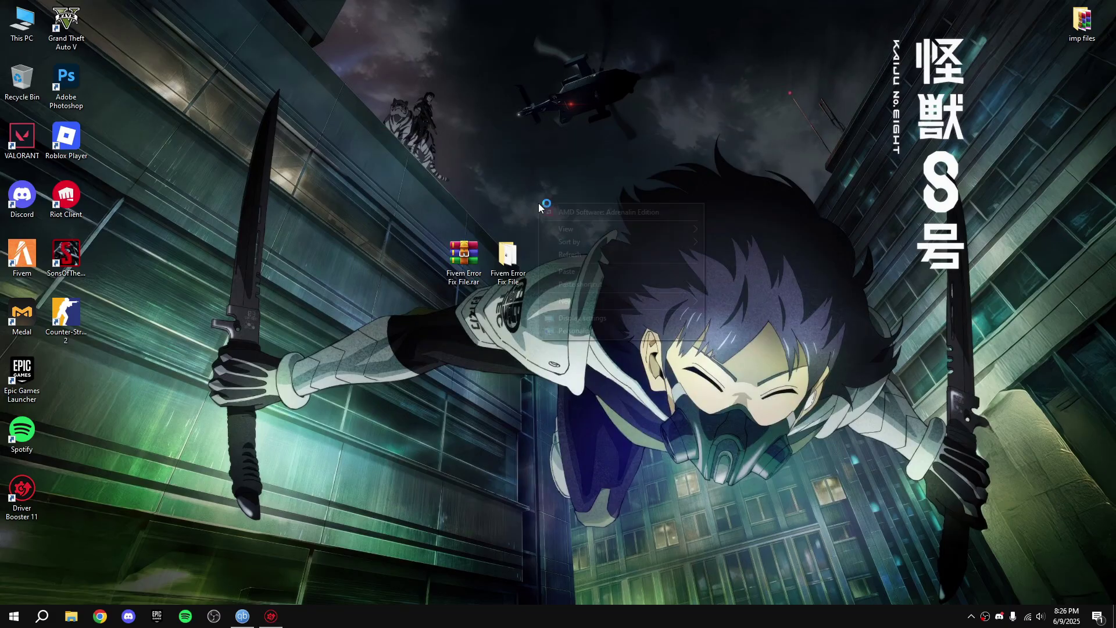
pyautogui.rightClick(570, 216)
pyautogui.click(600, 266)
pyautogui.rightClick(578, 199)
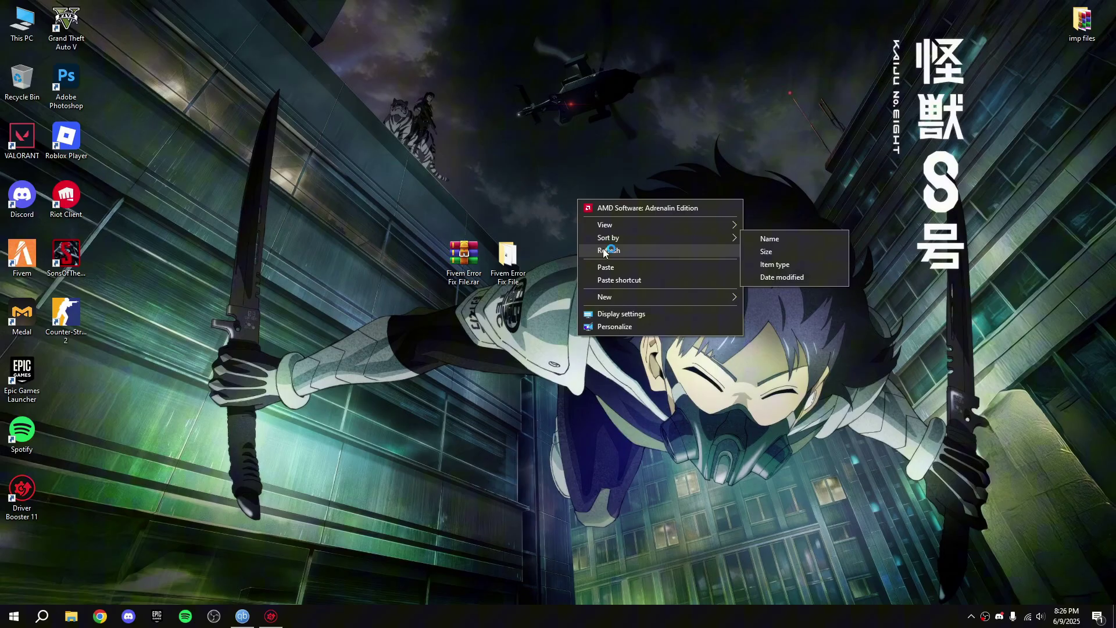
pyautogui.click(599, 250)
pyautogui.rightClick(557, 239)
pyautogui.click(589, 288)
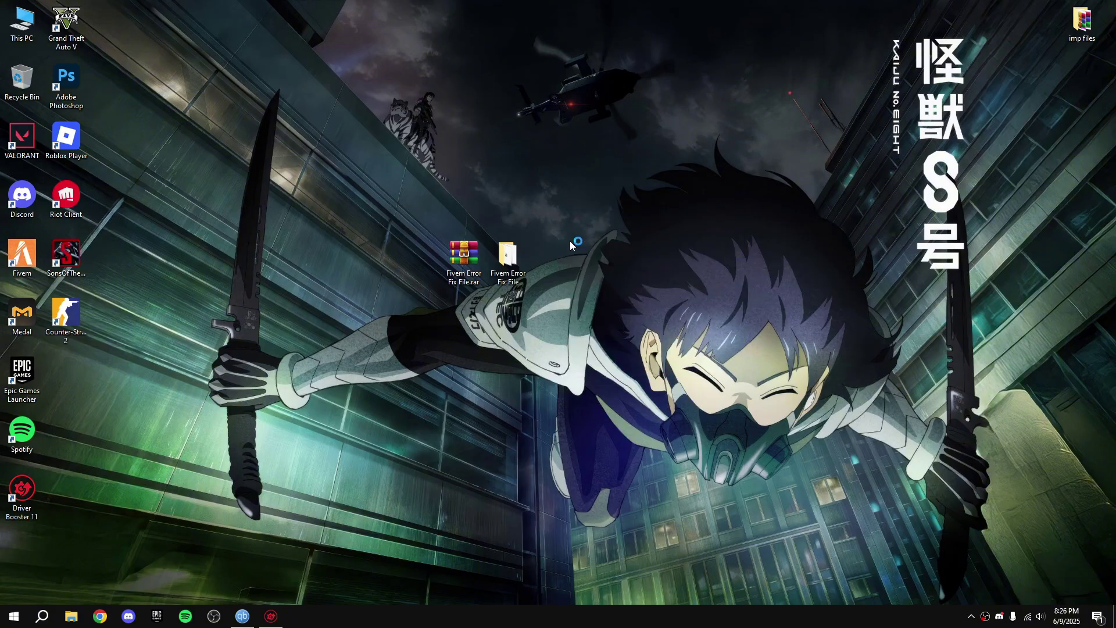